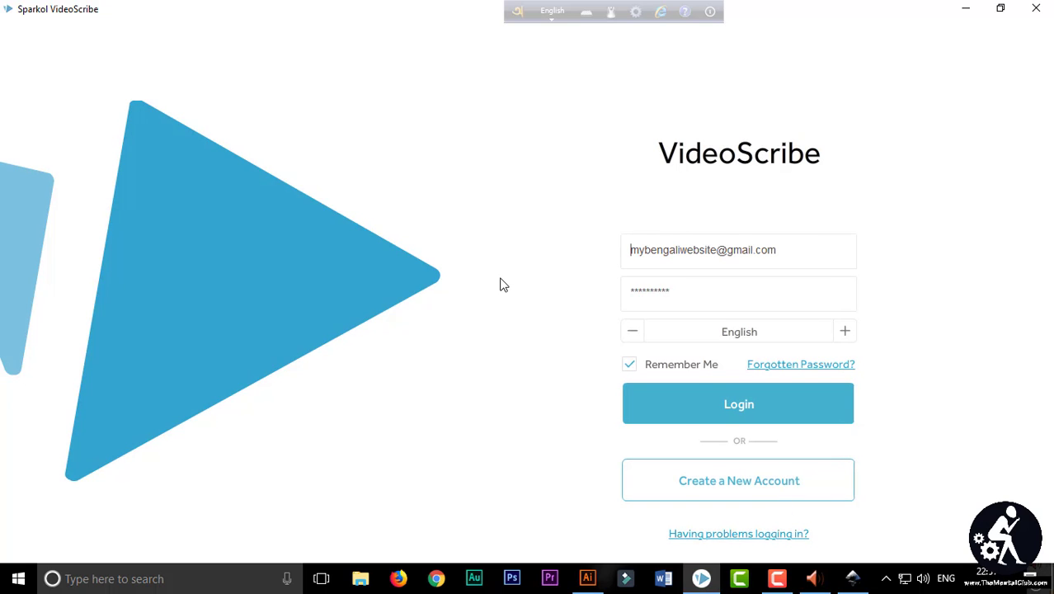
Log in to VideoScribe with the remembered account and create a new scribe
click(730, 405)
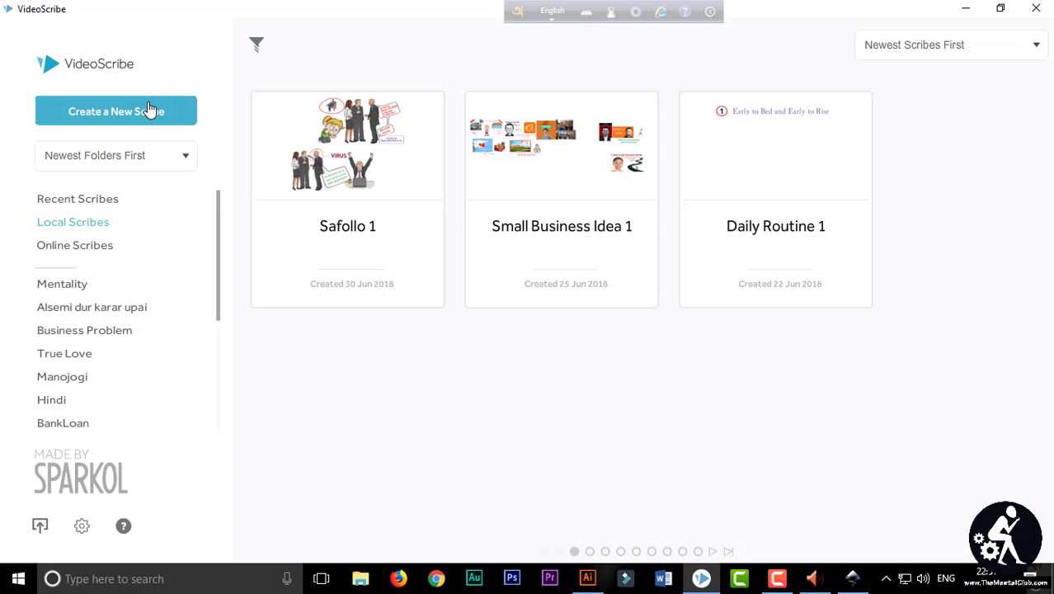
click(150, 111)
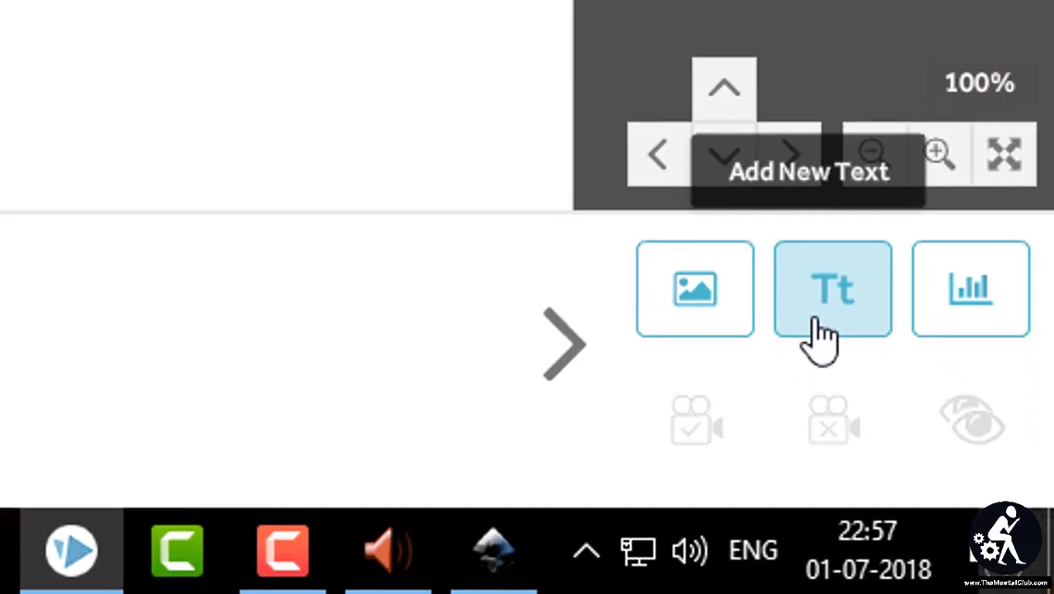
Start a new text element, open the font manager and browse the available fonts to the Bengali font KalindiSMJ
click(975, 485)
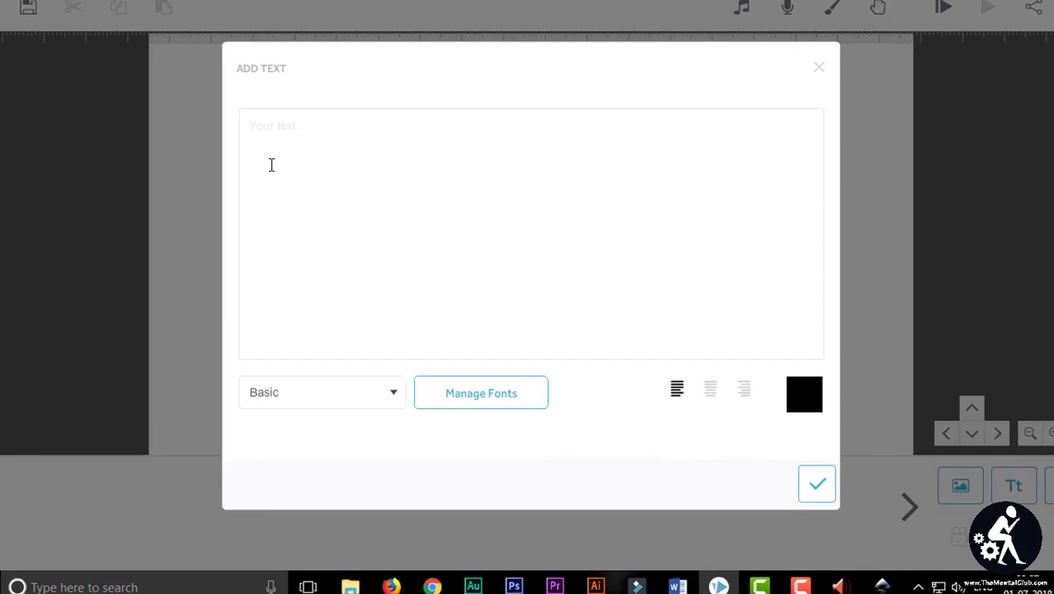
click(461, 400)
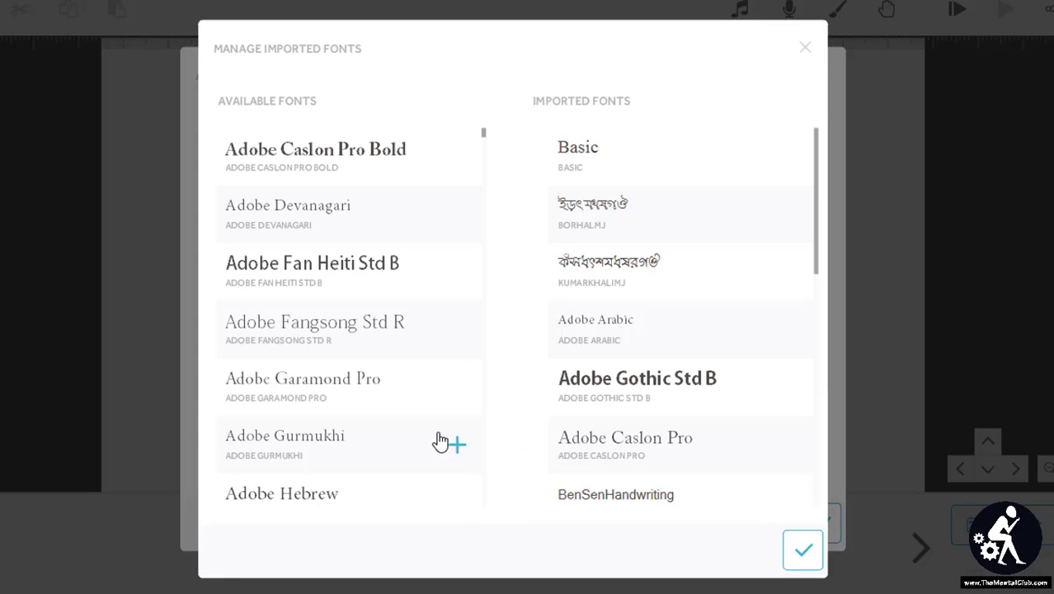
drag(483, 136, 475, 260)
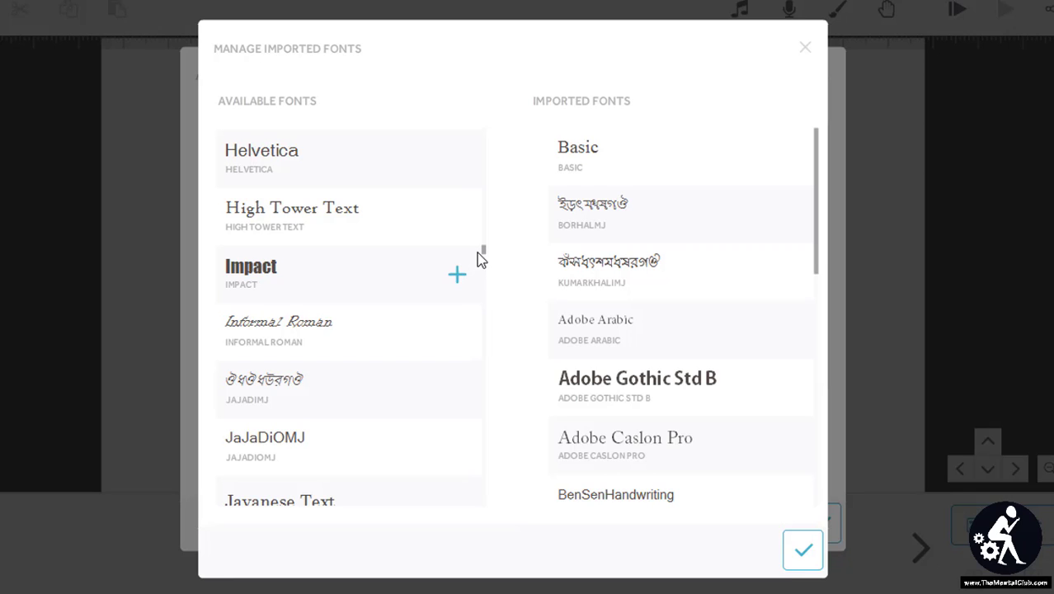
drag(482, 252, 487, 415)
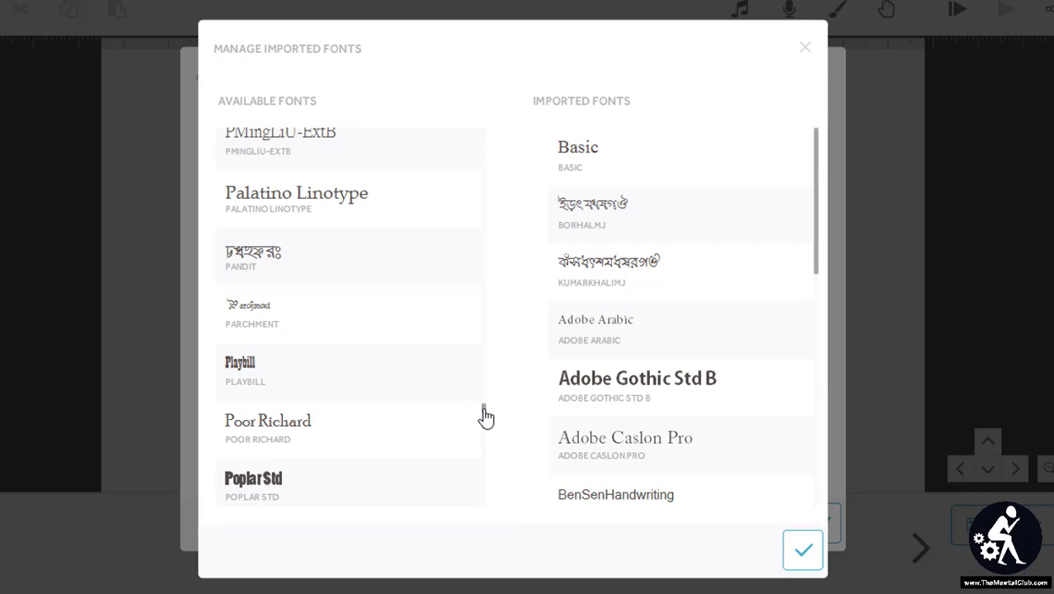
drag(485, 416, 486, 455)
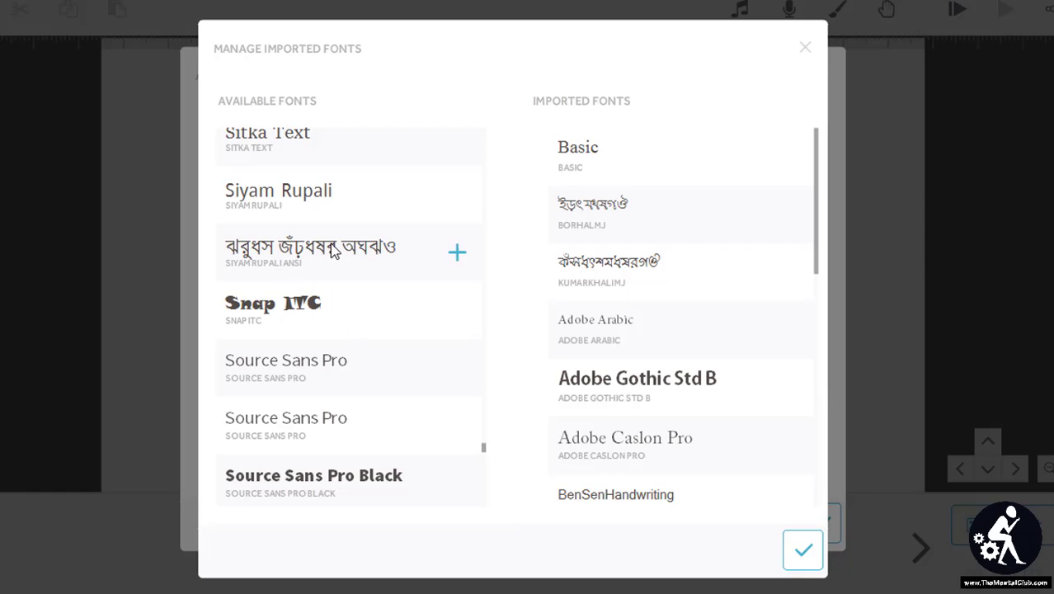
mouse_move(468, 448)
mouse_move(311, 211)
drag(485, 460, 474, 272)
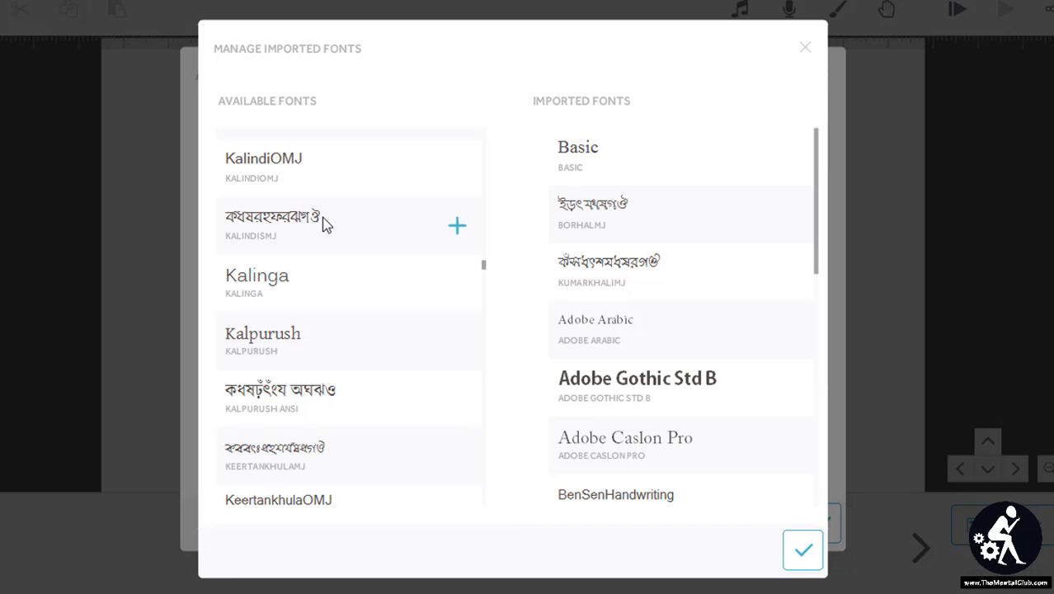
Import the KalindiSMJ font with the Latin Extended, Greek, Cyrillic, Armenian, Hebrew and Arabic character sets included
click(455, 229)
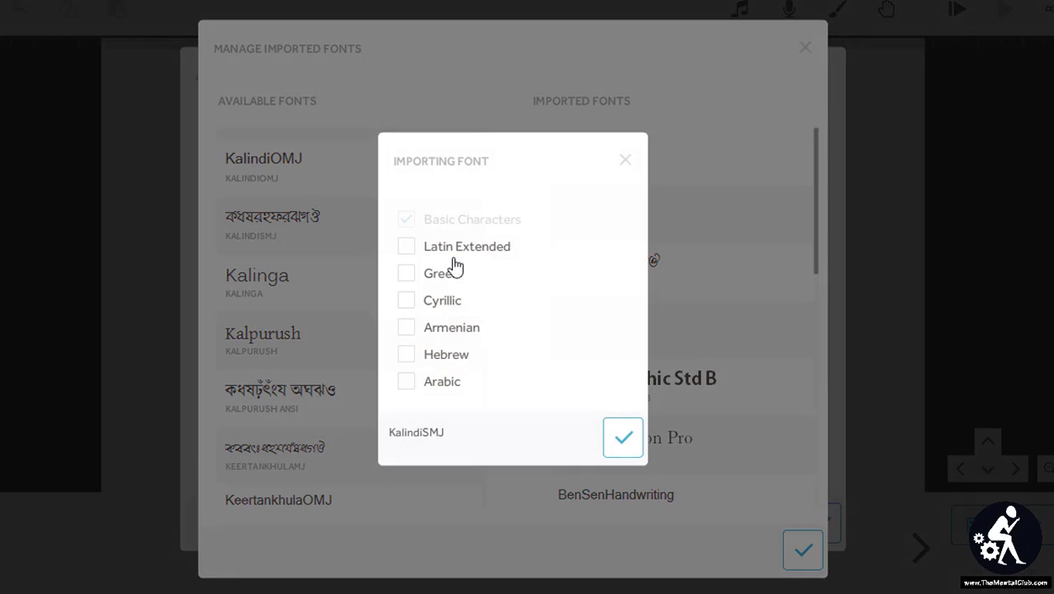
click(439, 249)
click(435, 277)
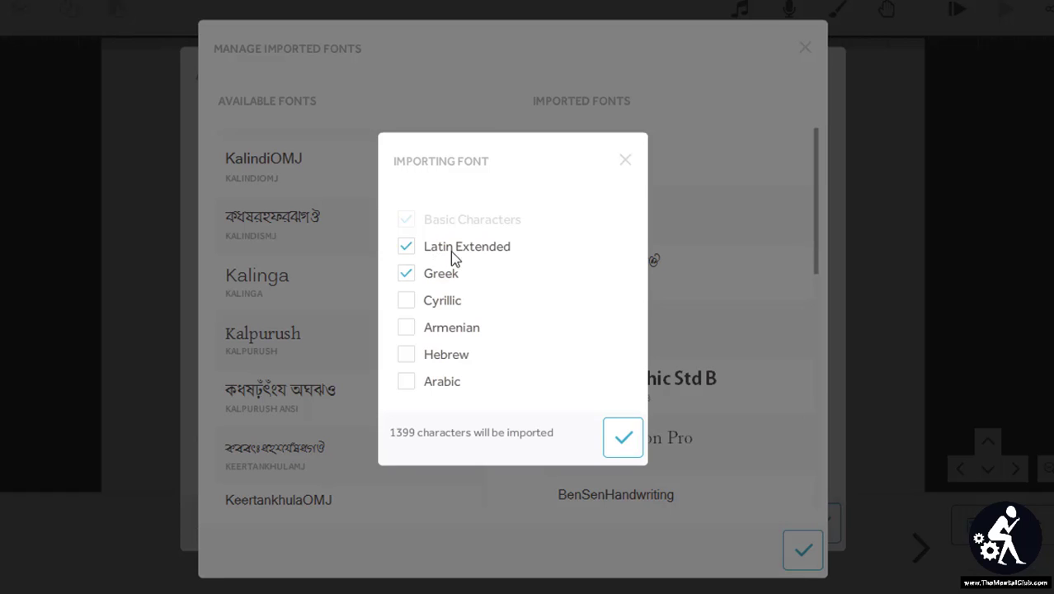
click(436, 302)
click(436, 329)
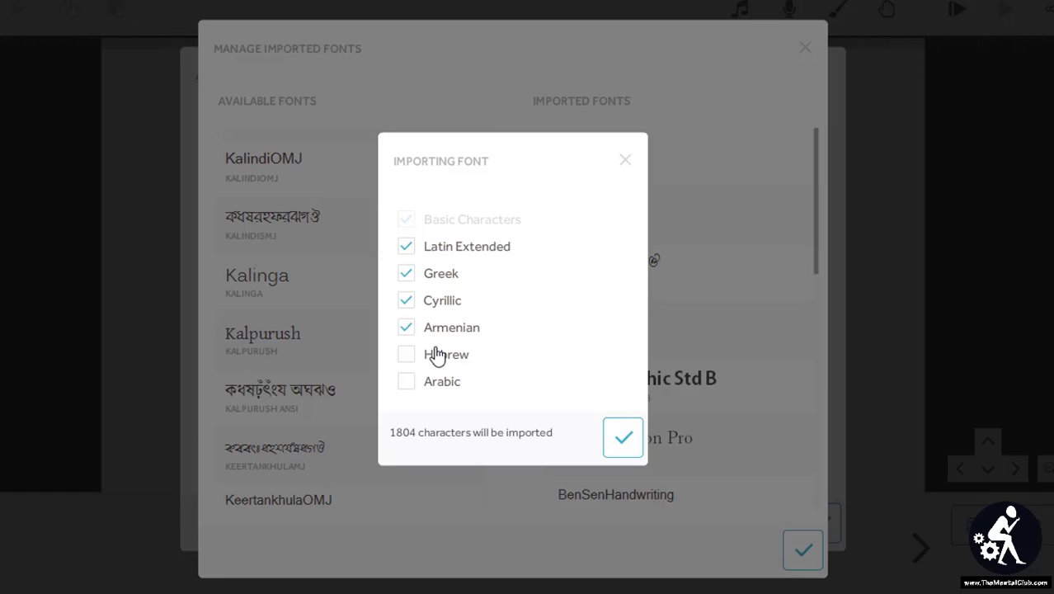
click(438, 355)
click(442, 382)
click(634, 441)
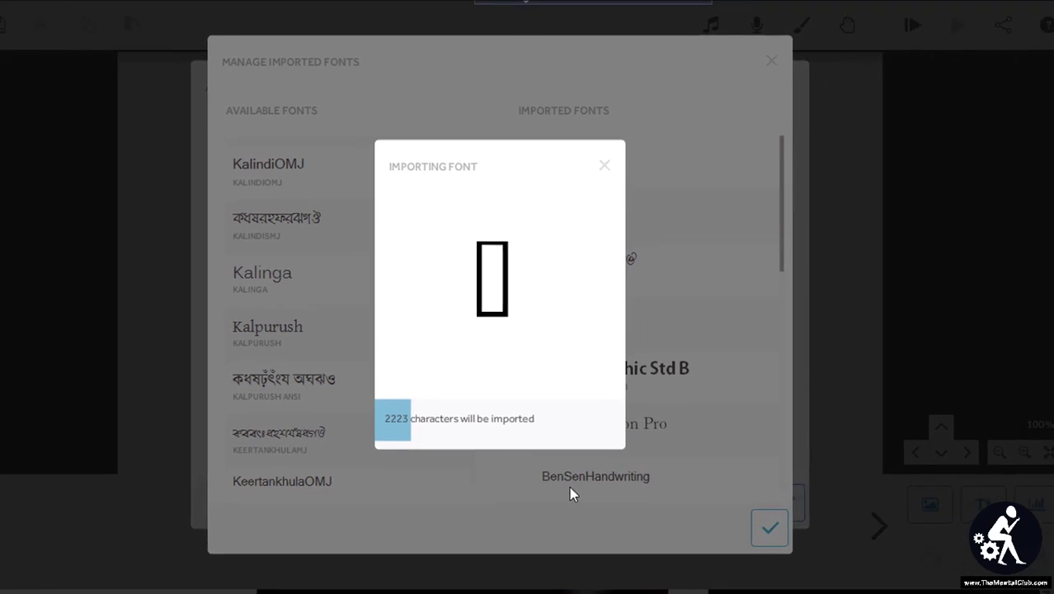
Switch to Inkscape and move the Bengali text about 33 mm right and 29 mm down
click(550, 579)
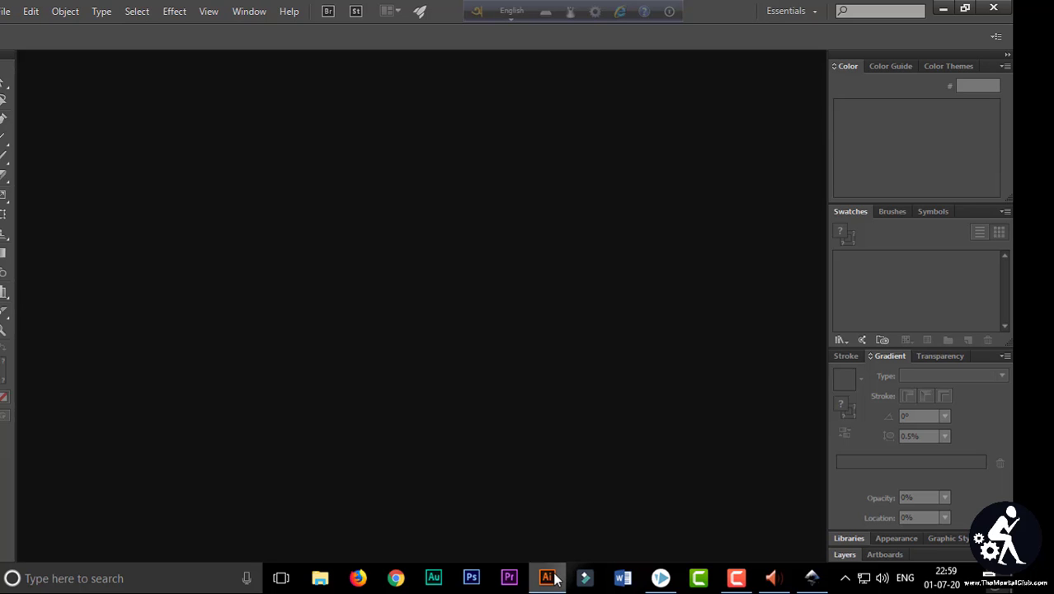
click(812, 577)
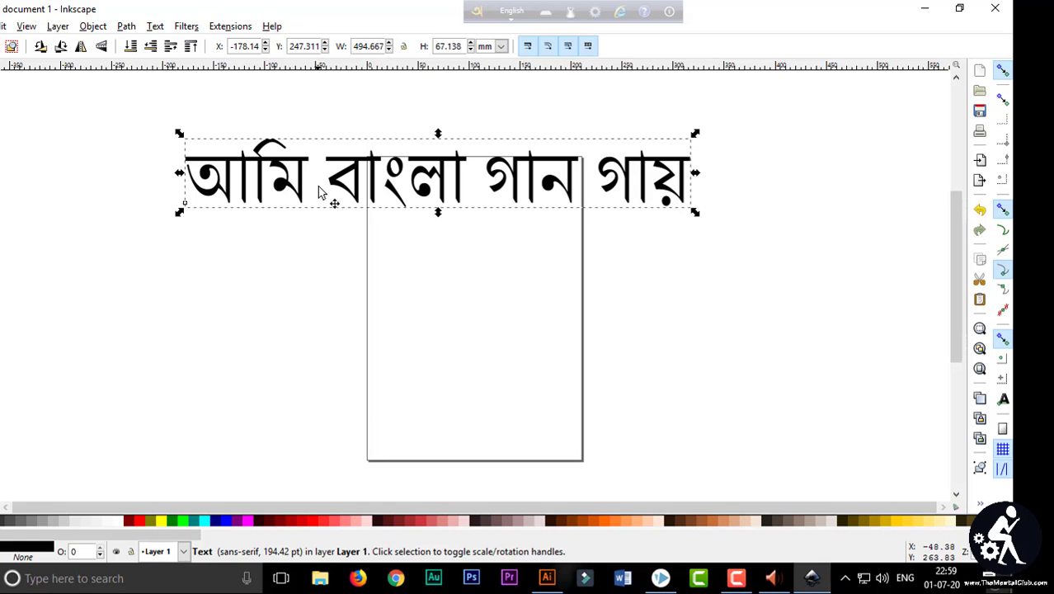
drag(336, 179, 369, 209)
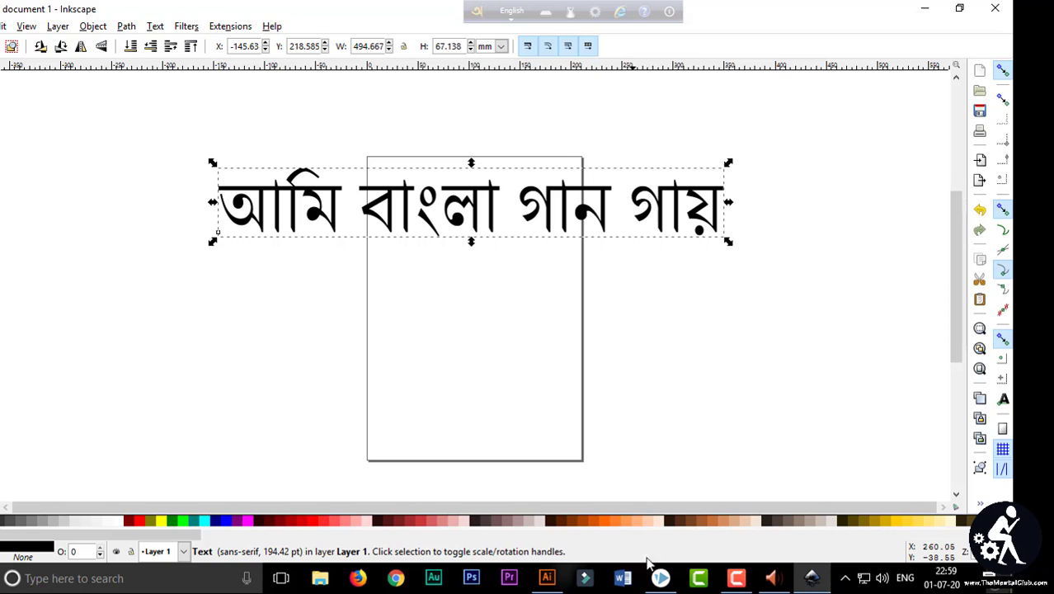
Switch back to VideoScribe and confirm the font manager to return to the new text element
click(661, 578)
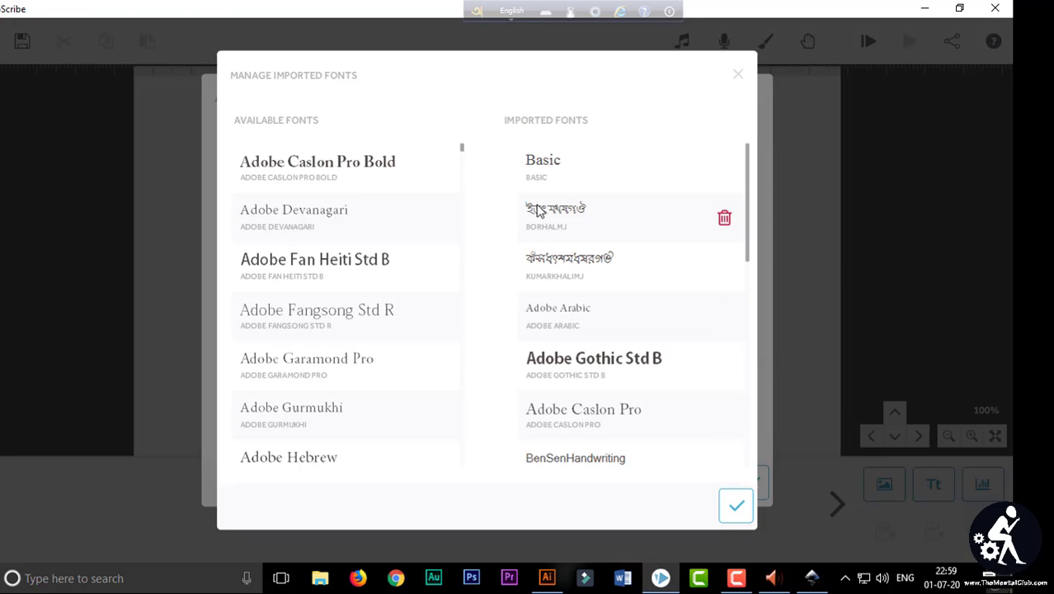
click(737, 507)
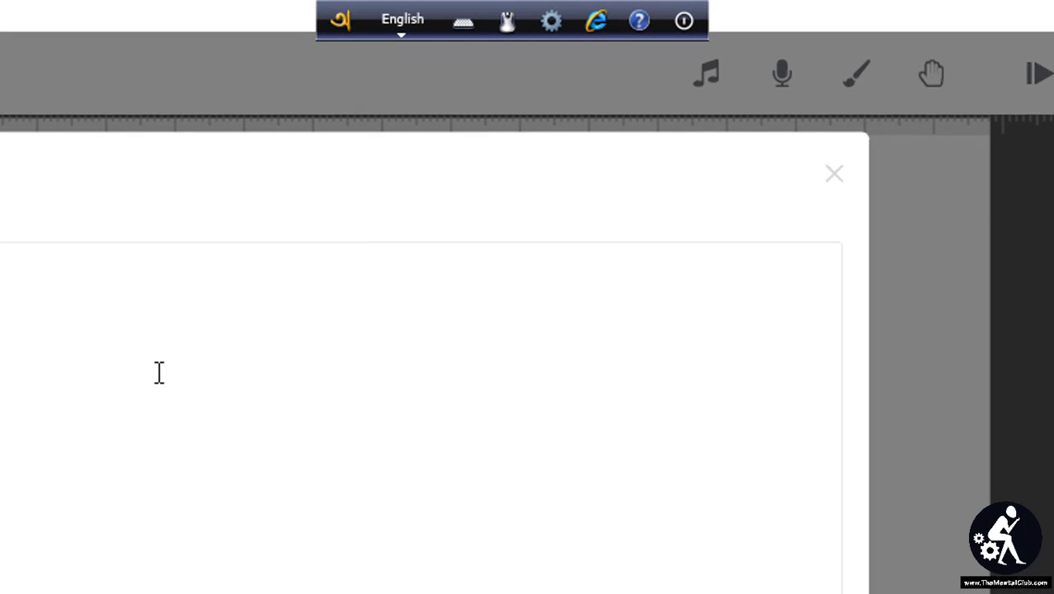
Open Avro's Unicode to Bijoy text converter and convert "আমি বাংলা গান গায়" to Bijoy encoding
click(539, 28)
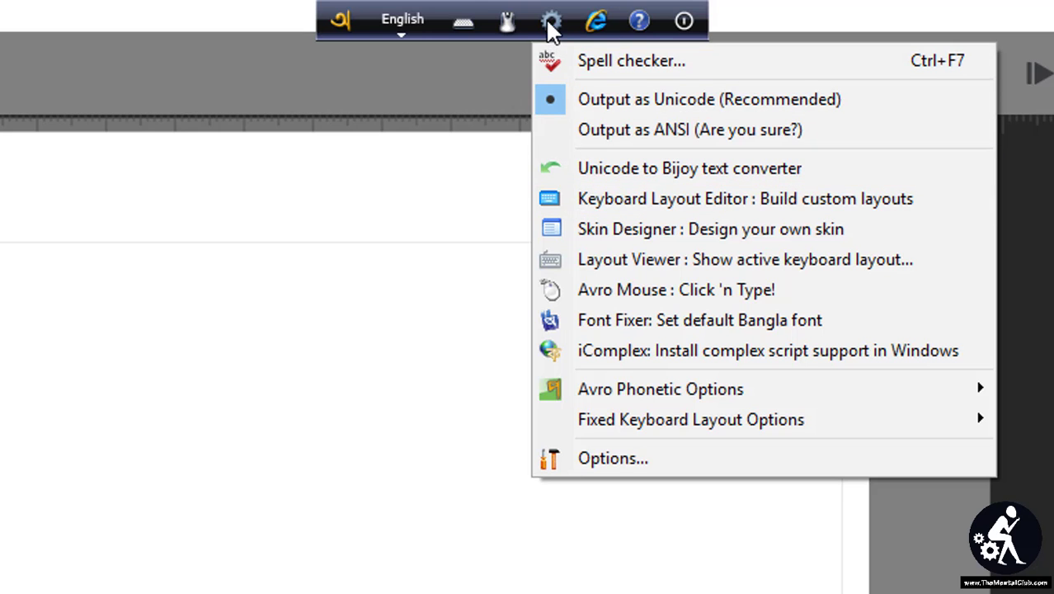
click(669, 171)
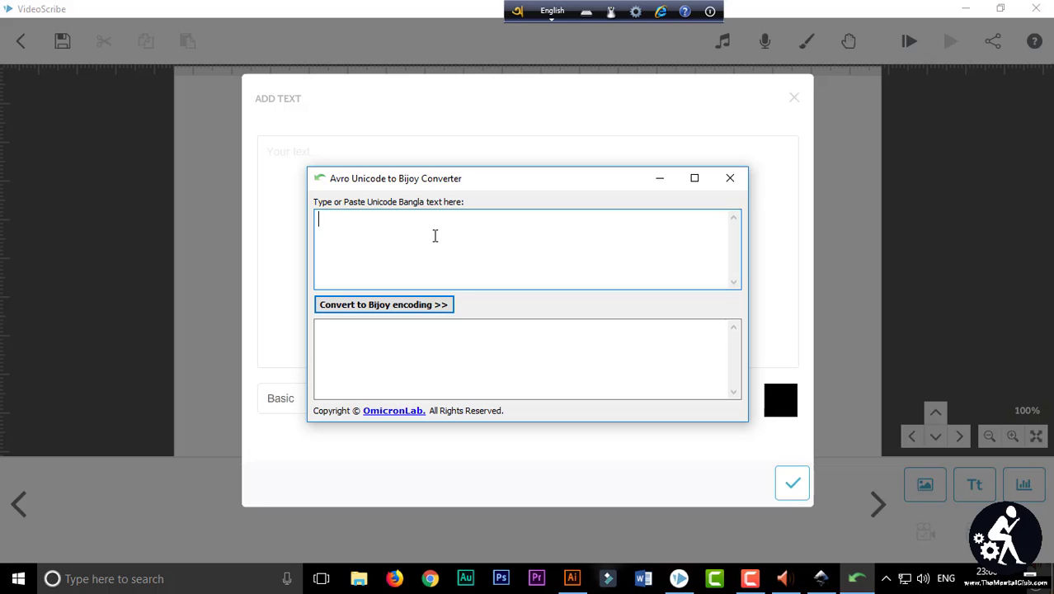
key(F12)
text(ami bangla )
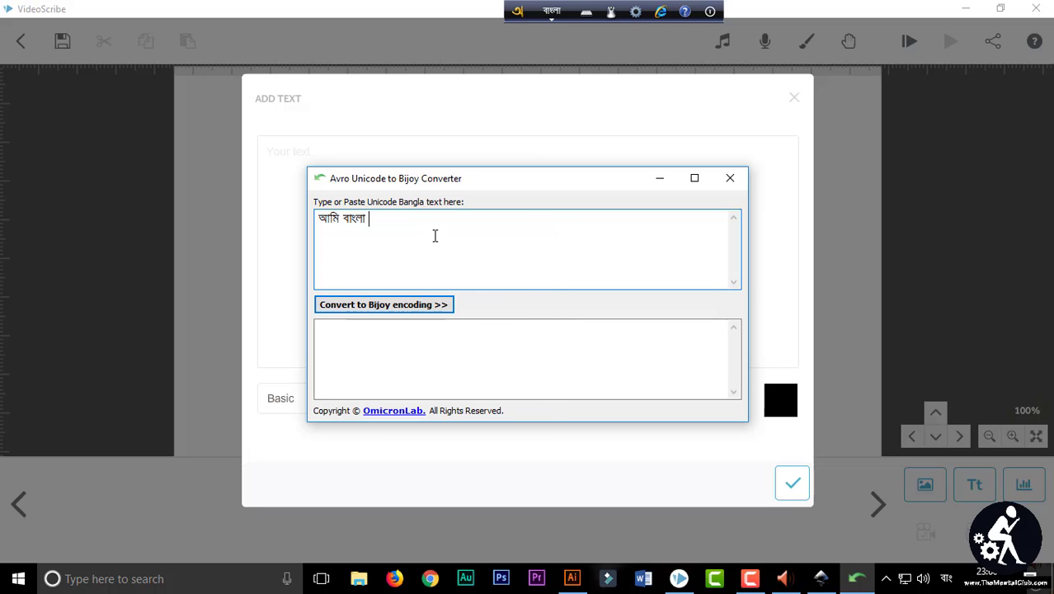
text(gan ga)
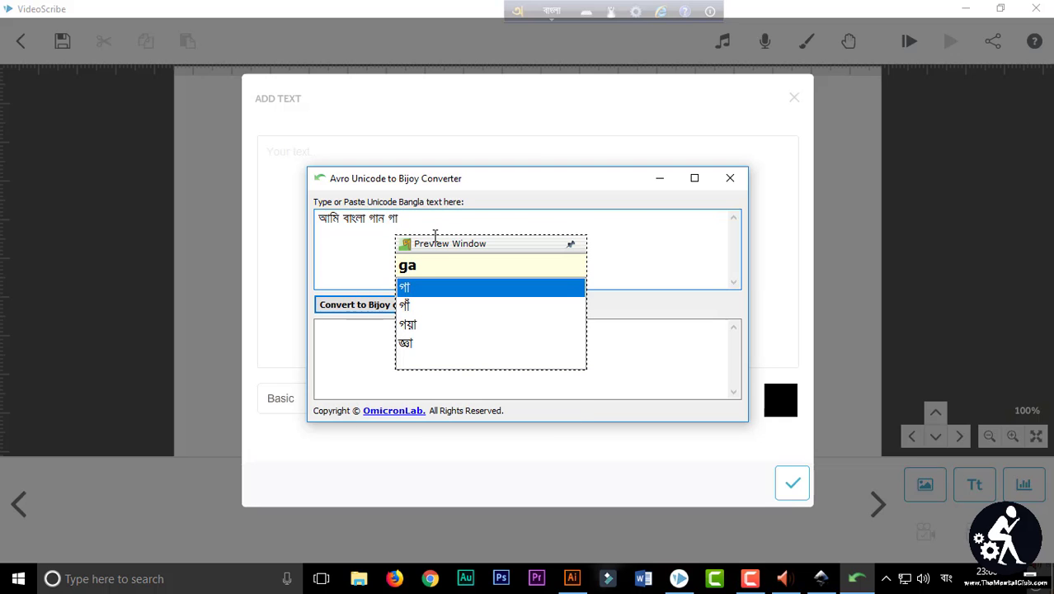
text(y)
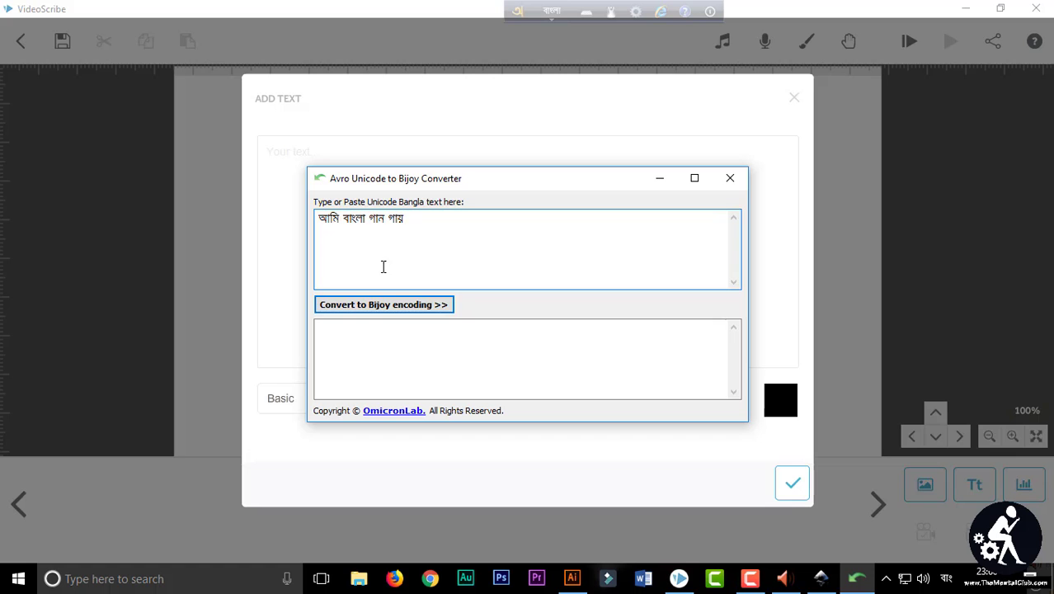
click(400, 308)
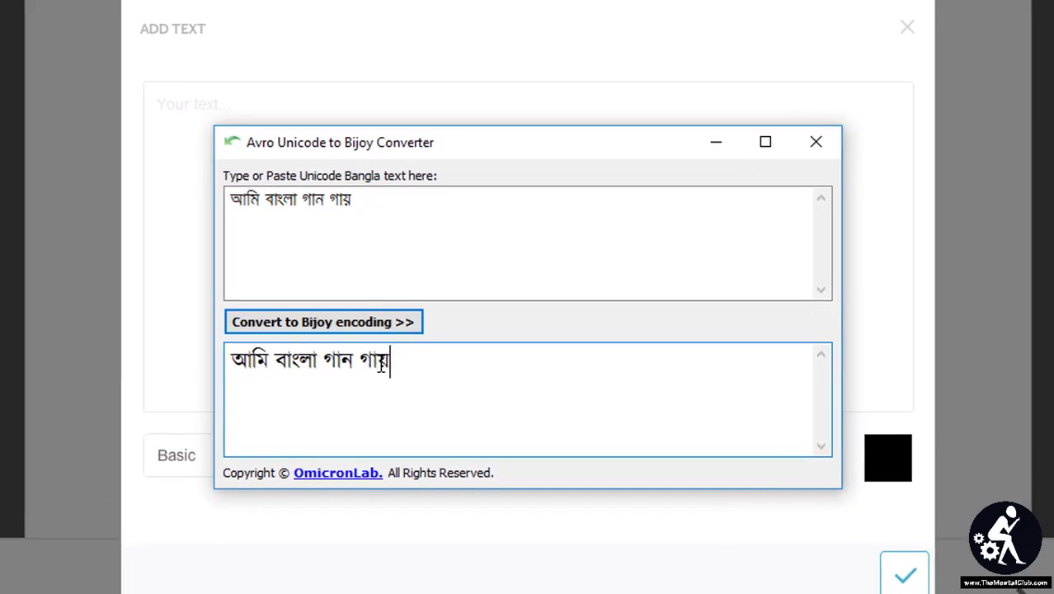
Copy all of the converted Bijoy text, close the converter and paste the text into the new text element
key(ctrl+a)
right_click(346, 363)
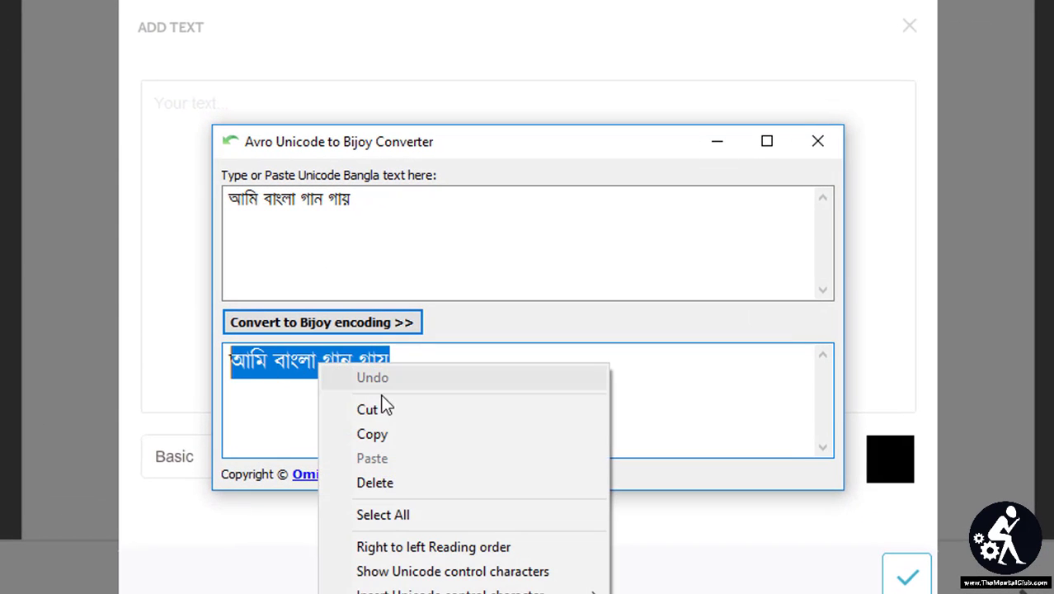
click(381, 433)
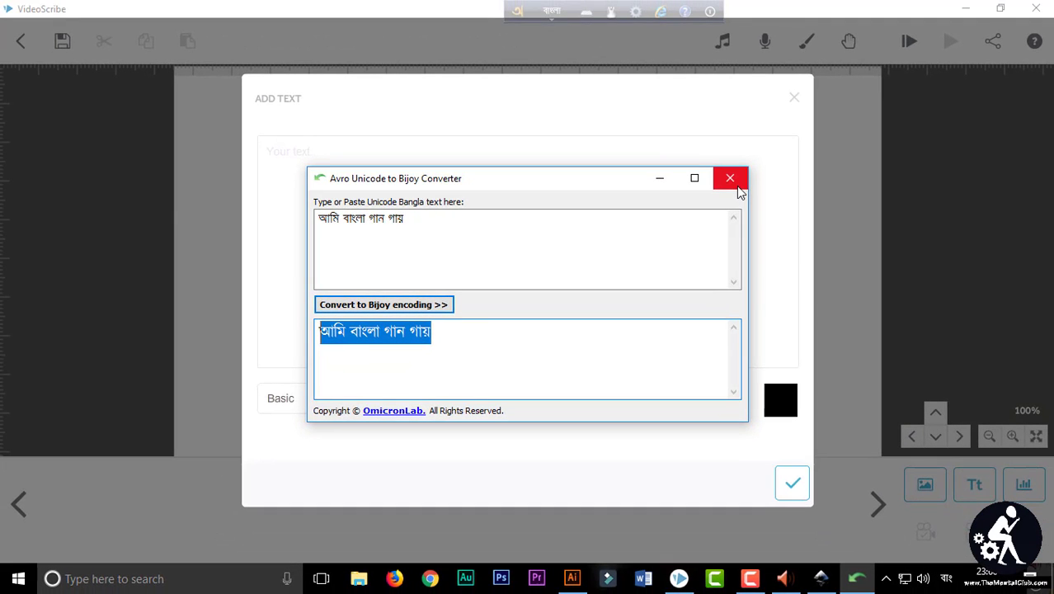
click(739, 187)
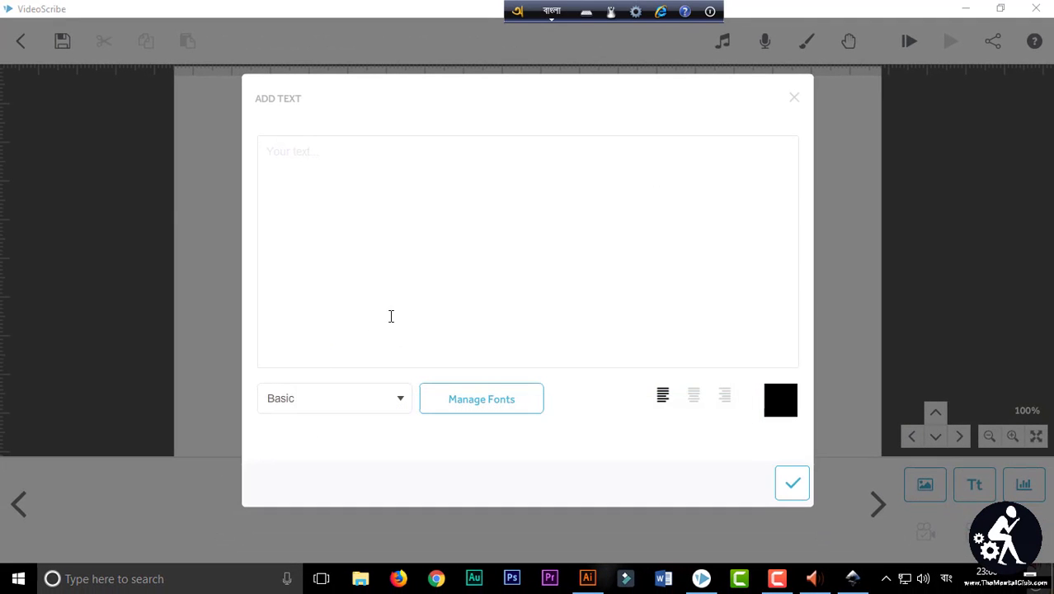
right_click(352, 211)
click(385, 262)
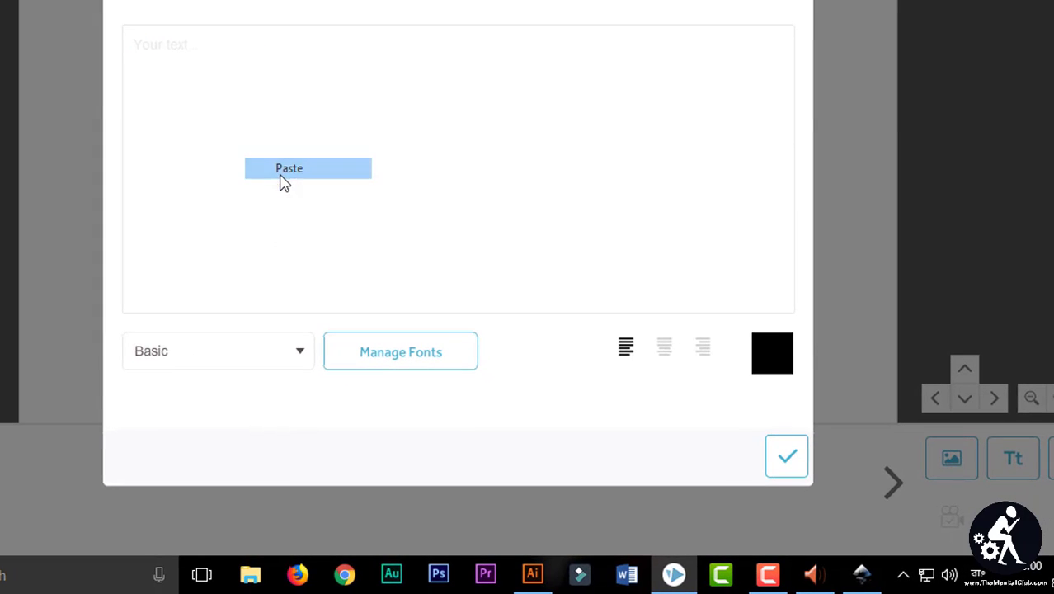
Set the pasted text's font to KalindiSMJ and add the text to the canvas
click(281, 353)
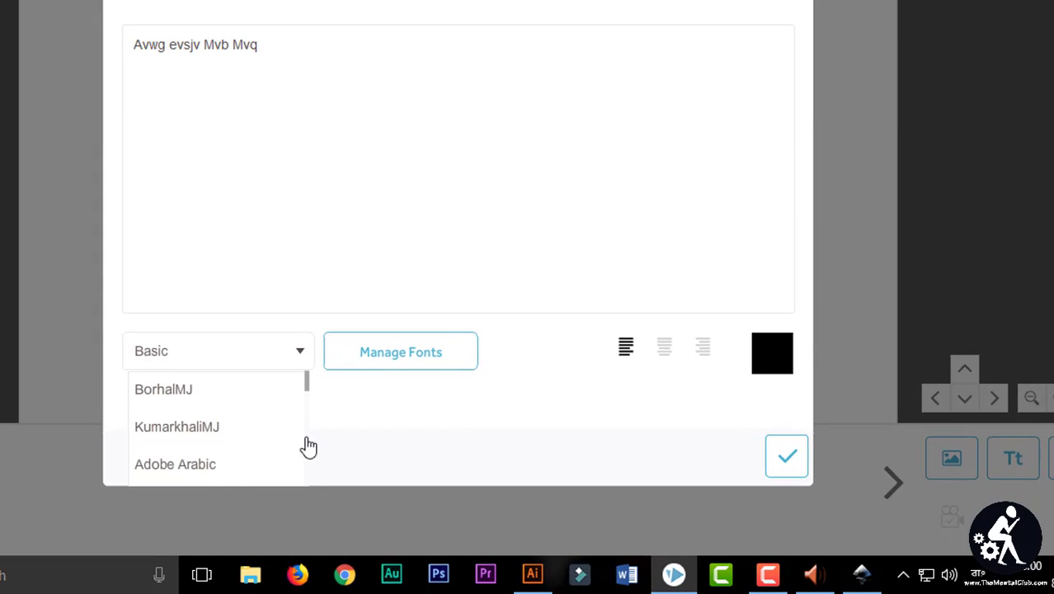
scroll(307, 462, down, 10)
scroll(308, 487, down, 1)
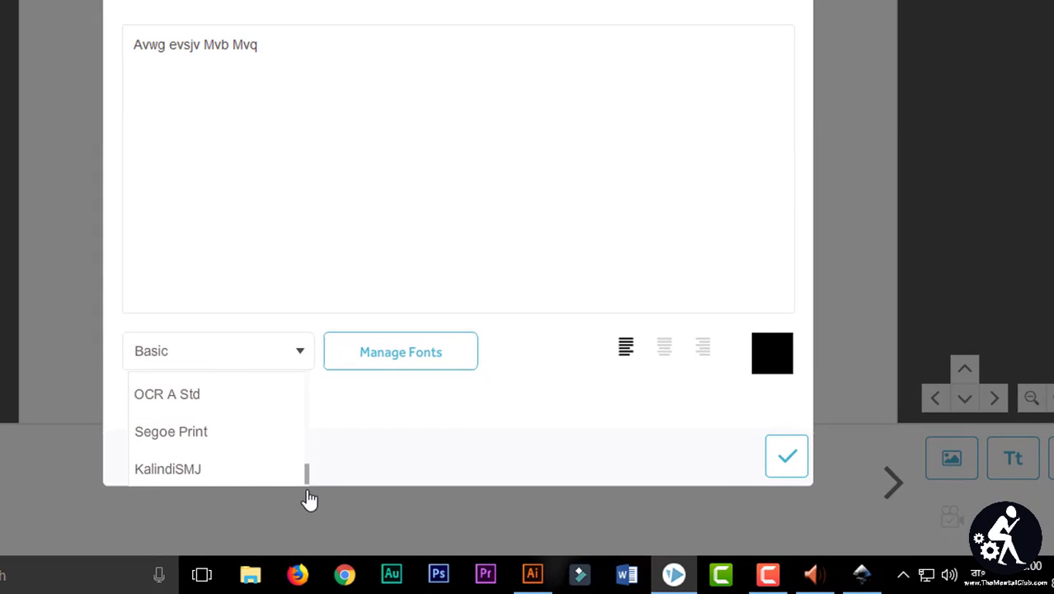
click(198, 474)
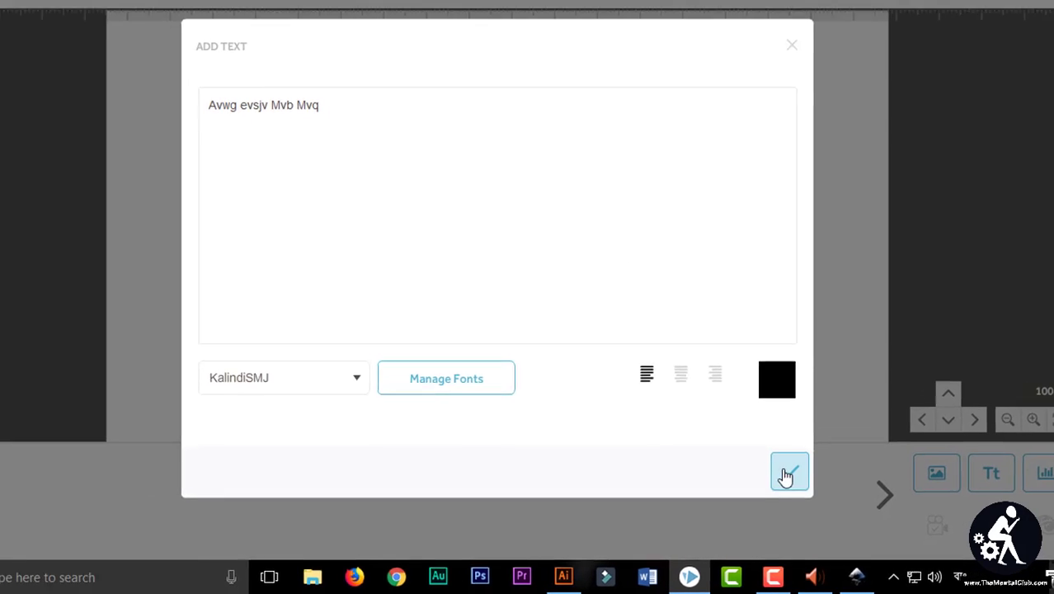
click(789, 472)
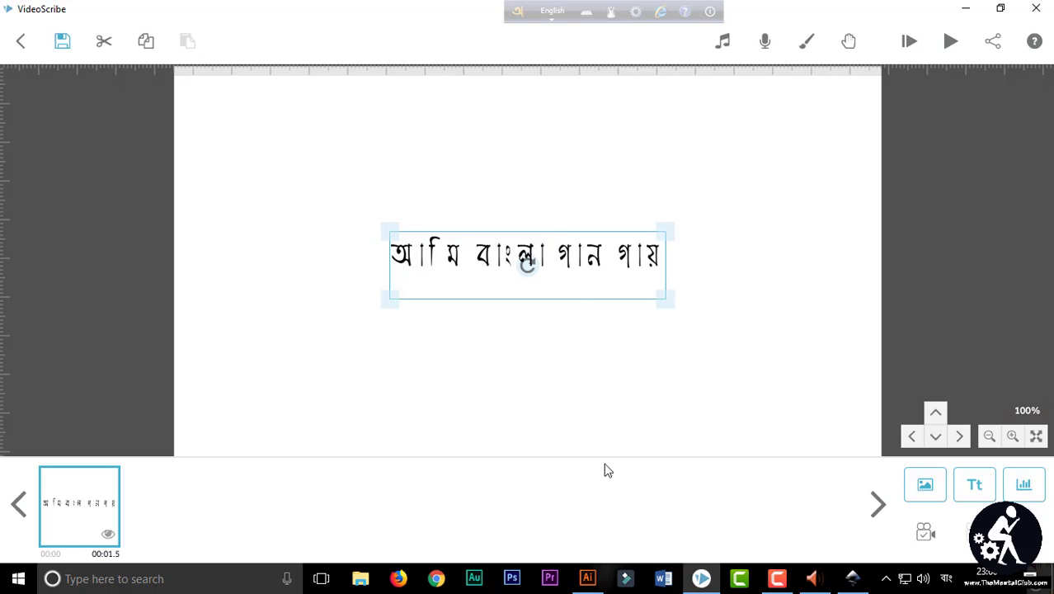
Switch to Illustrator and create a new document with the Video and Film profile at NTSC DV Widescreen size
click(588, 578)
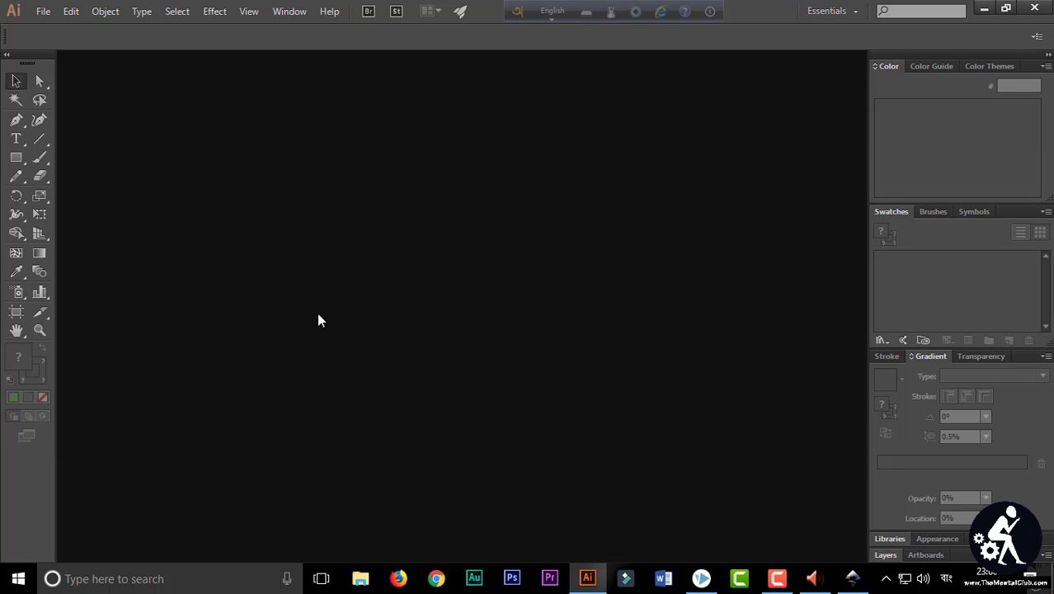
click(853, 579)
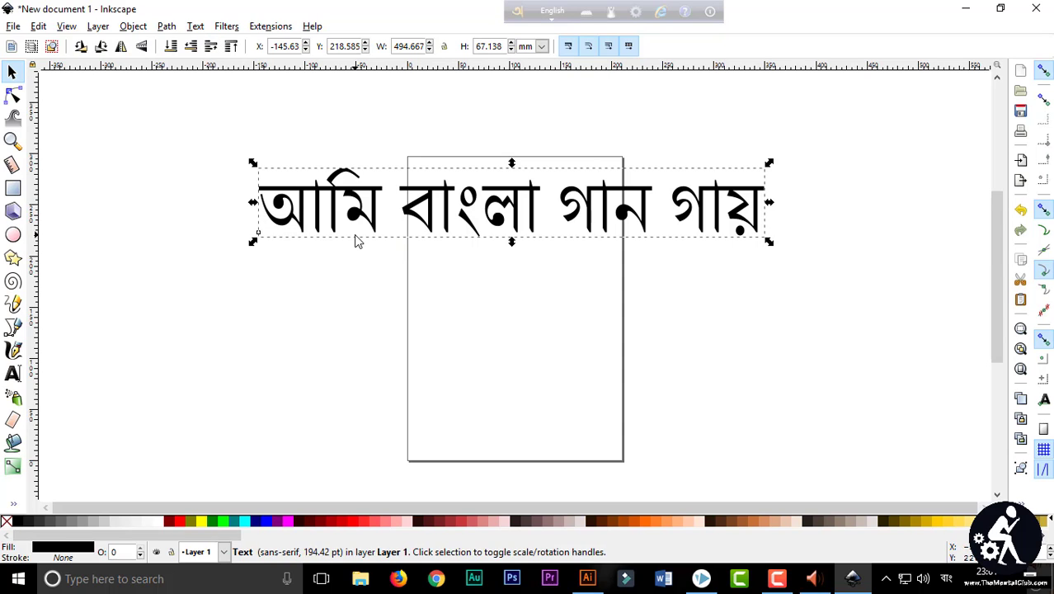
key(alt+Tab)
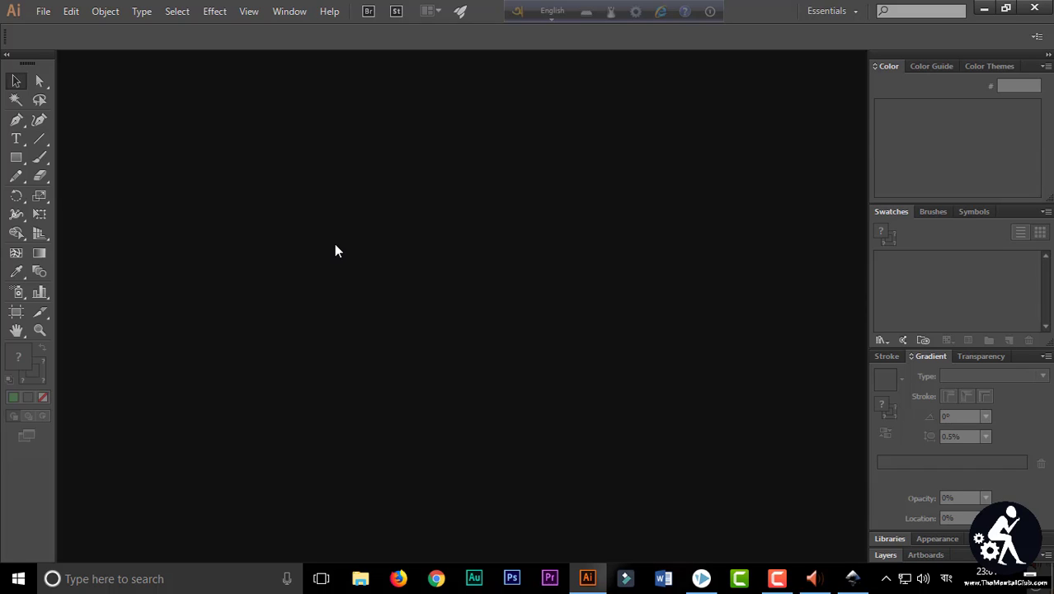
click(38, 14)
click(68, 27)
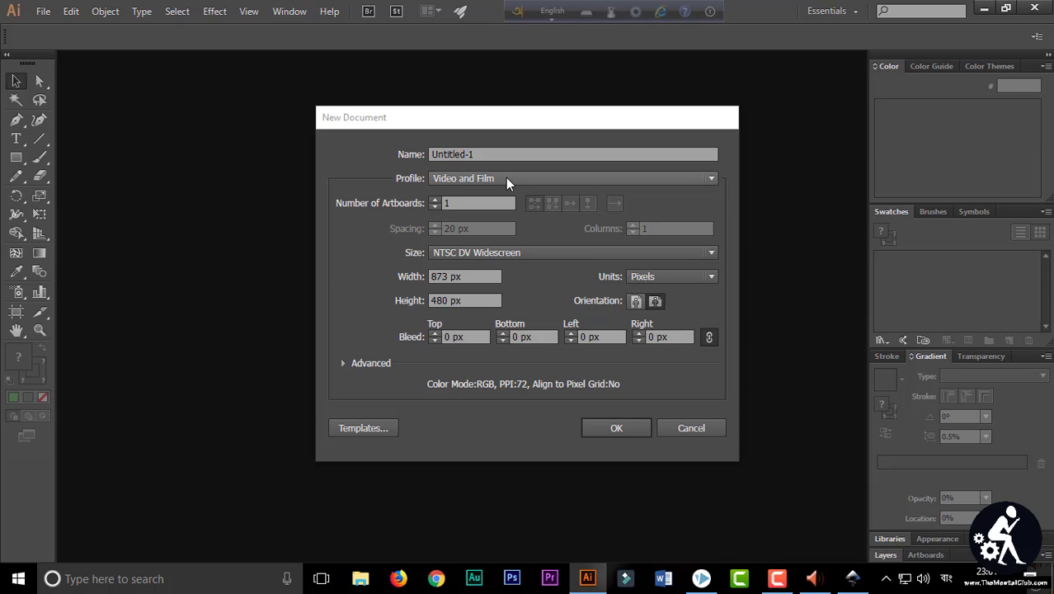
click(608, 428)
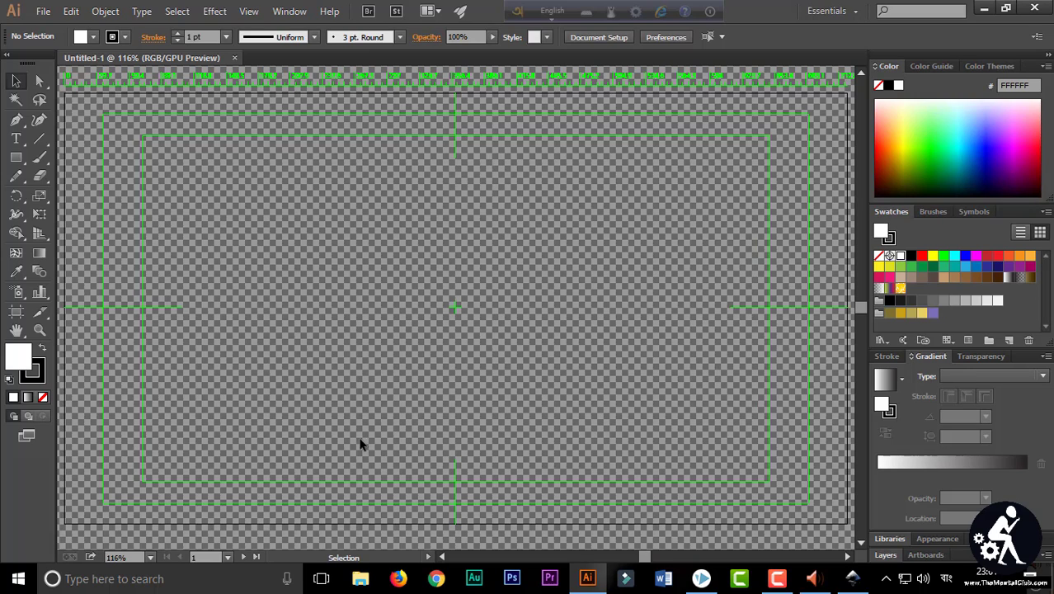
Start a point text object in the upper-left part of the artboard and set its font size to 72 pt
click(16, 139)
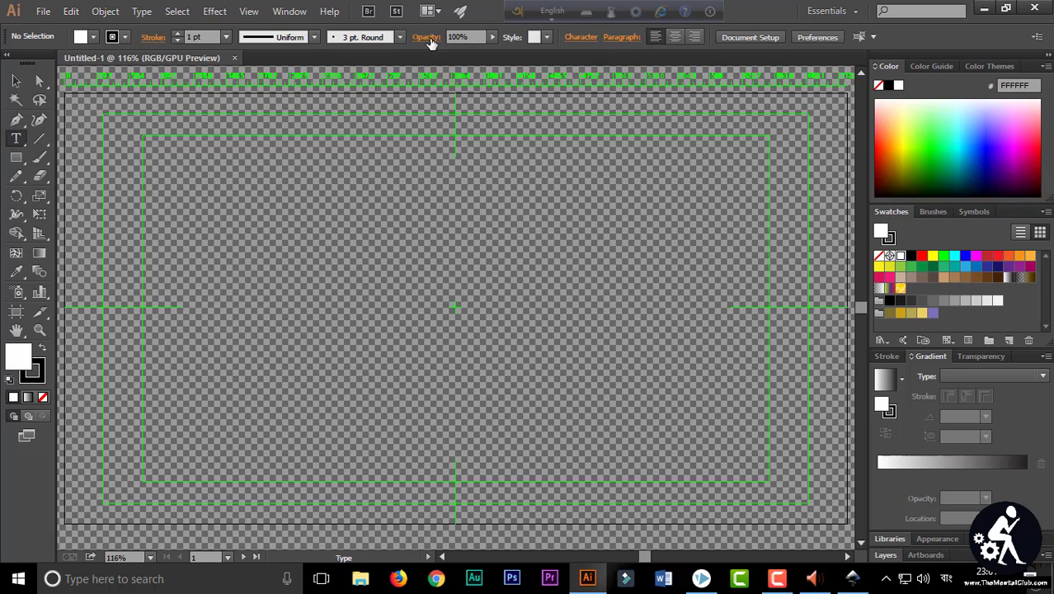
click(261, 227)
click(740, 36)
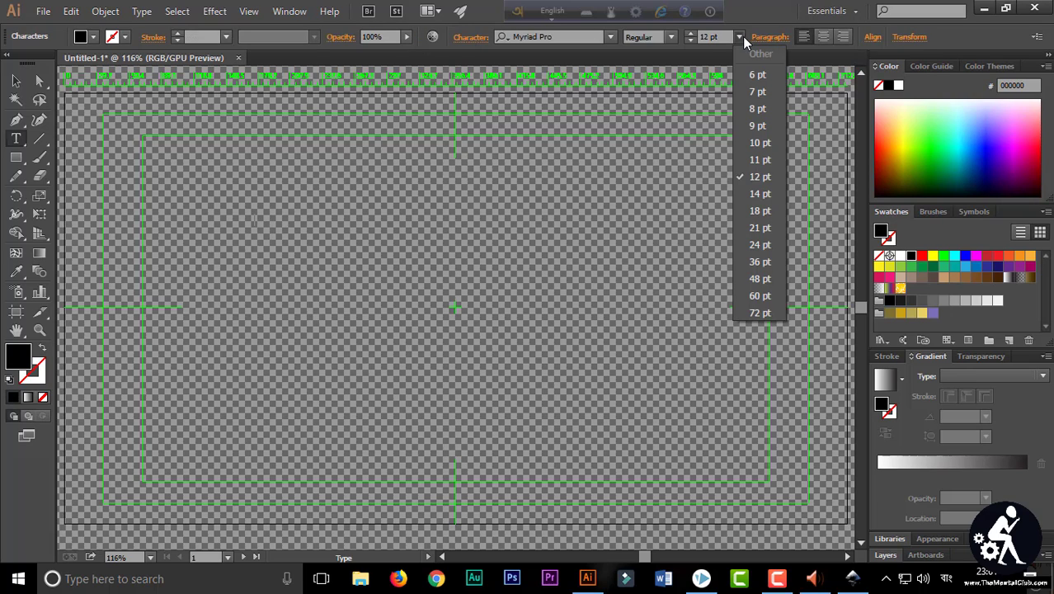
click(759, 313)
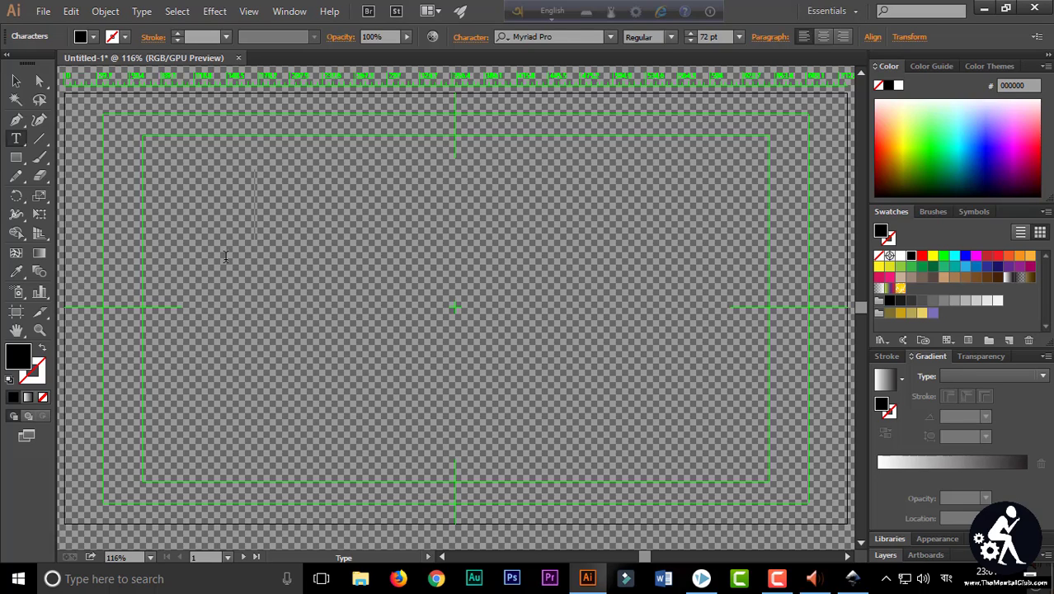
text(সেগ)
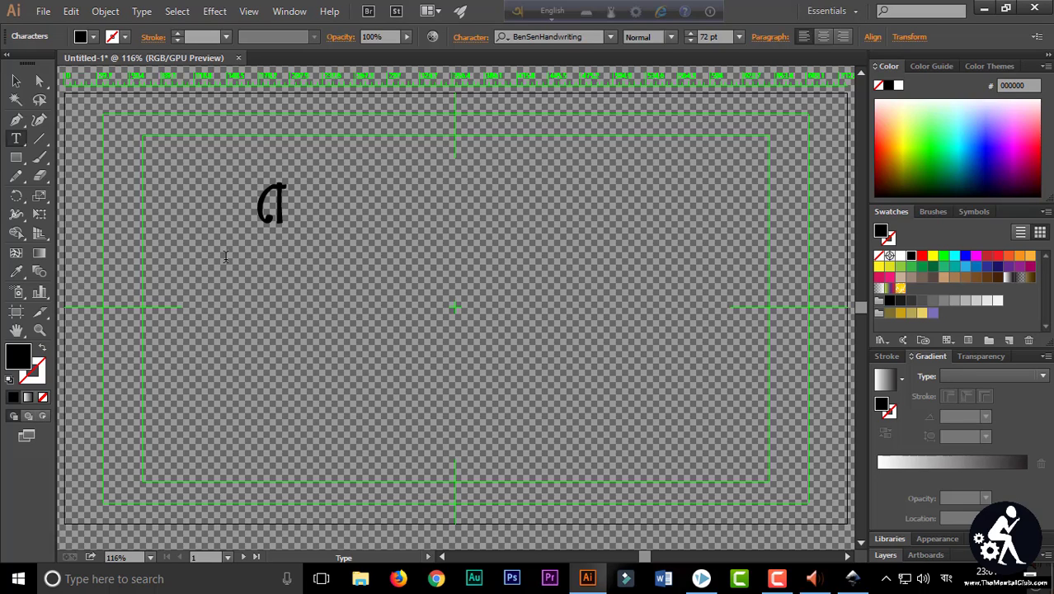
key(BackSpace)
key(BackSpace)
key(BackSpace)
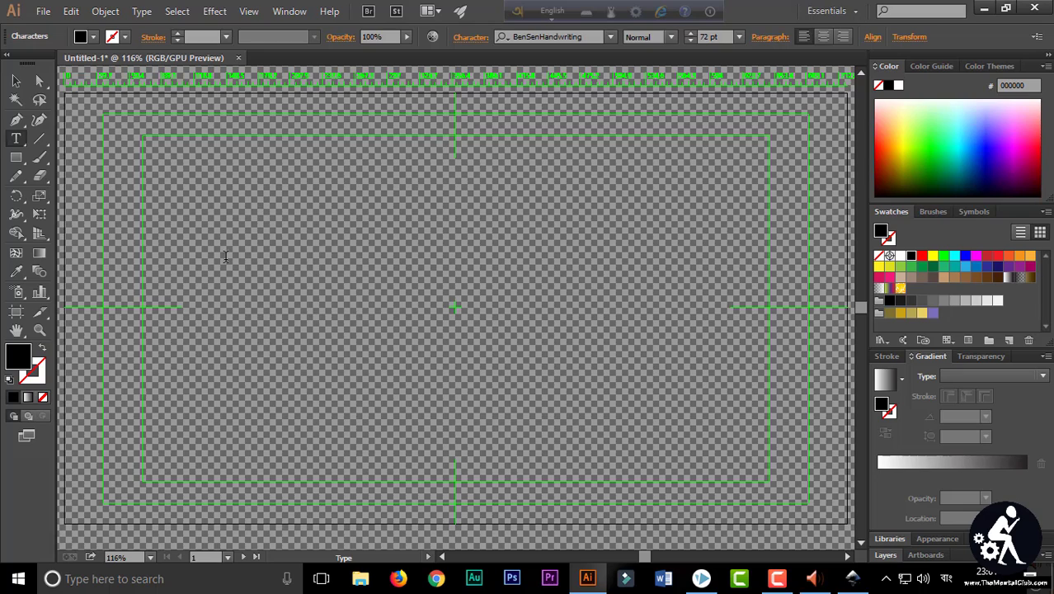
text(েসগ)
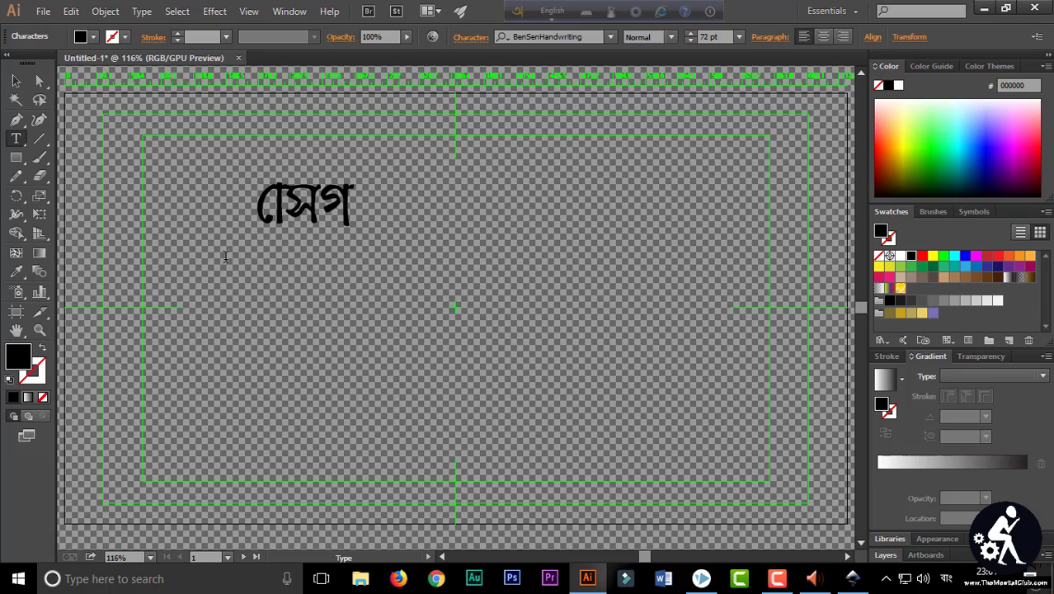
text( বোলু)
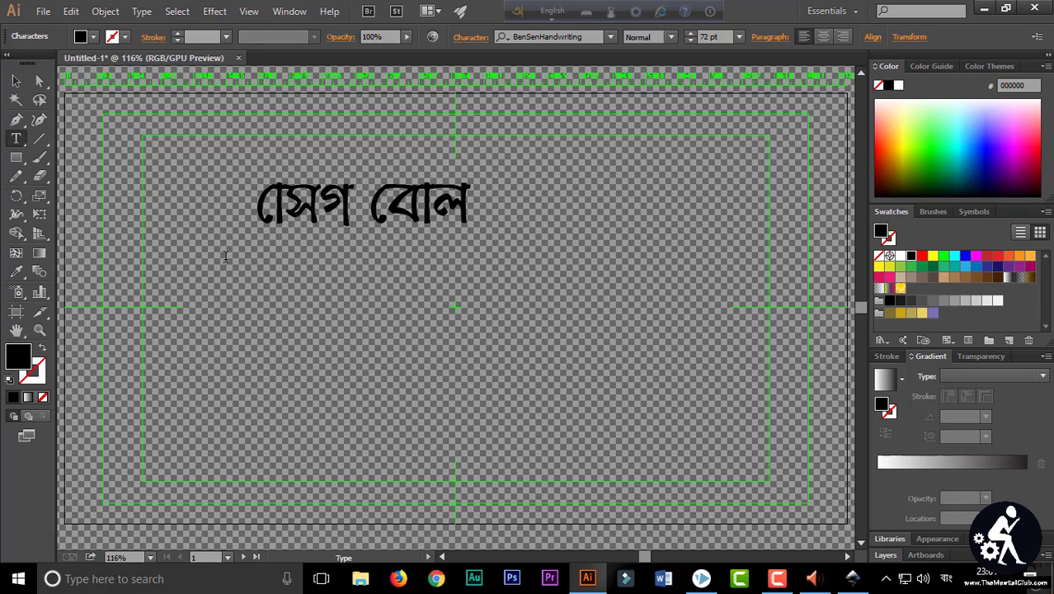
text(ে)
key(BackSpace)
key(BackSpace)
key(BackSpace)
key(BackSpace)
key(BackSpace)
key(BackSpace)
key(BackSpace)
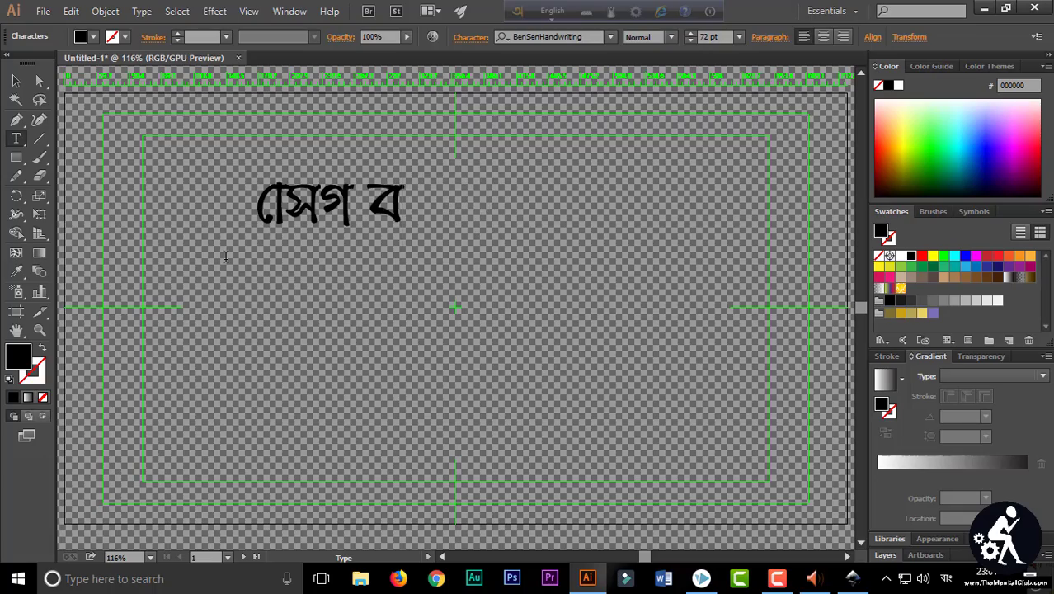
key(BackSpace)
key(BackSpace)
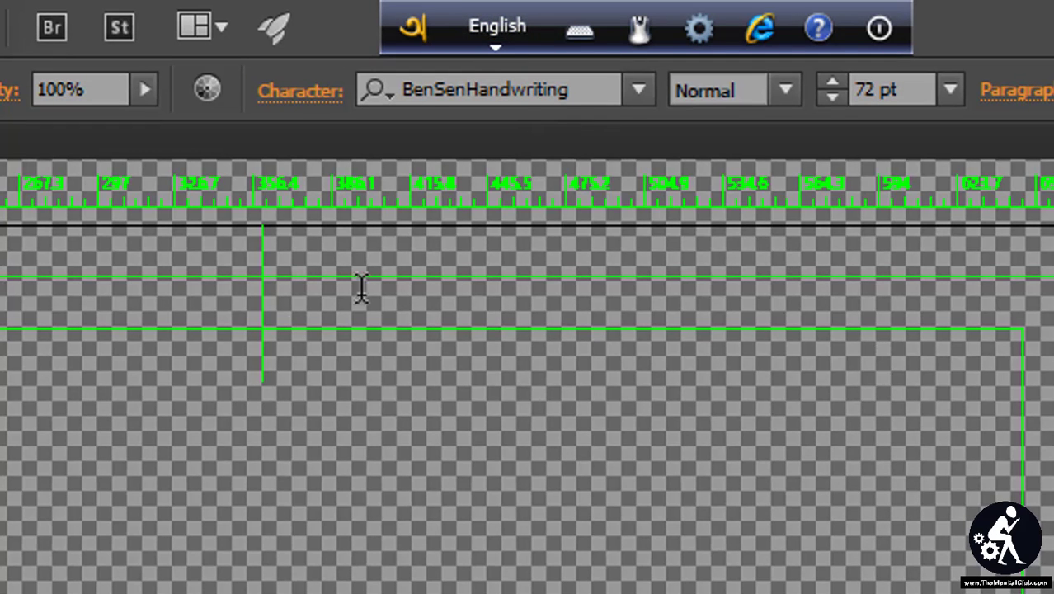
Switch Avro Keyboard to Bangla mode and set the Windows input language to Bangla (India)
click(491, 27)
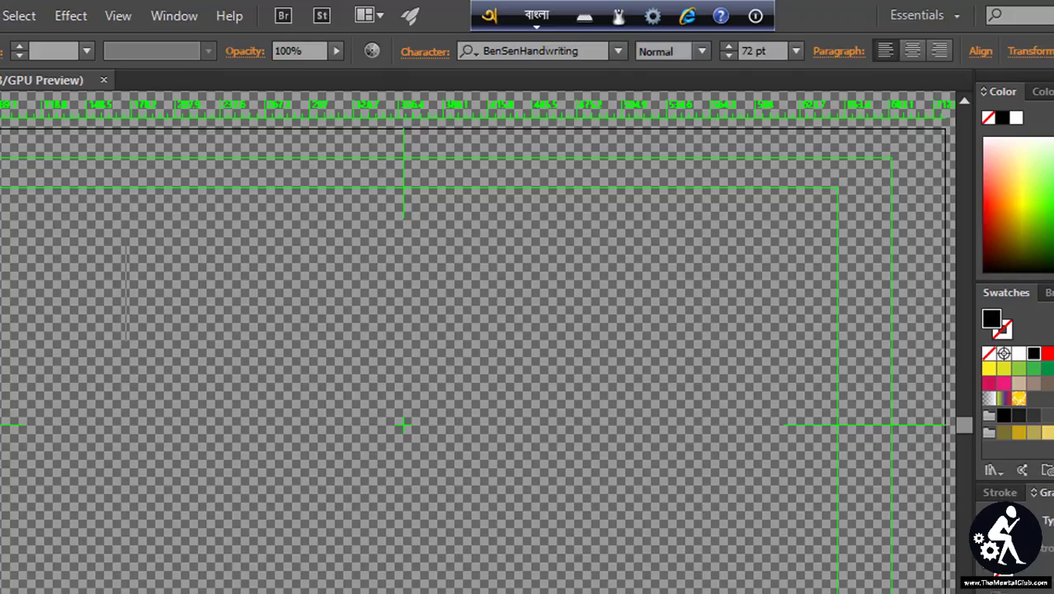
click(946, 578)
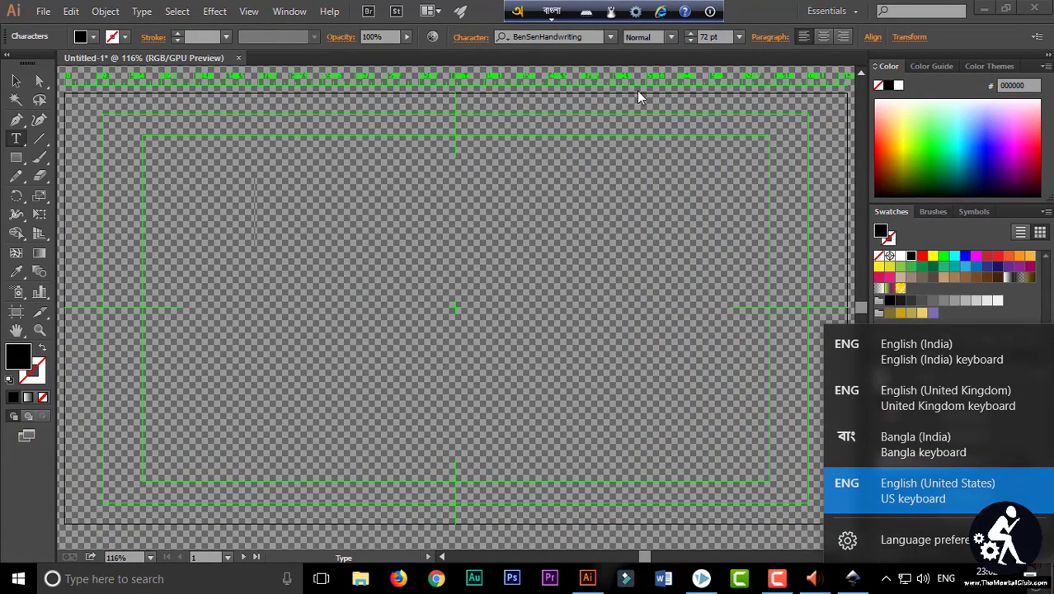
click(920, 445)
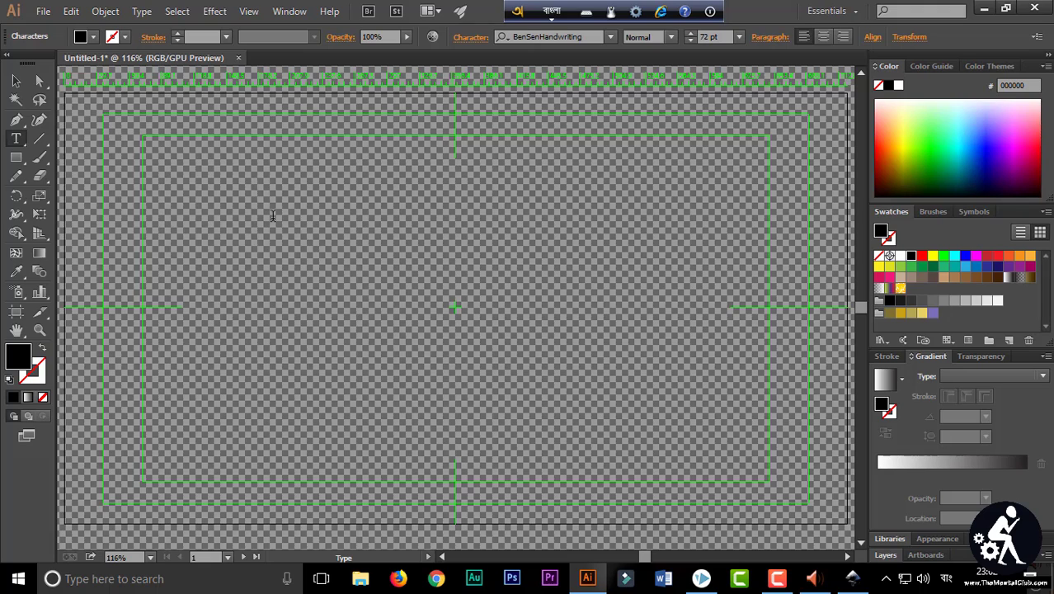
Write "আমি বাংলা গান গায়" in the text object using Avro's phonetic input
click(273, 216)
text(ami bang)
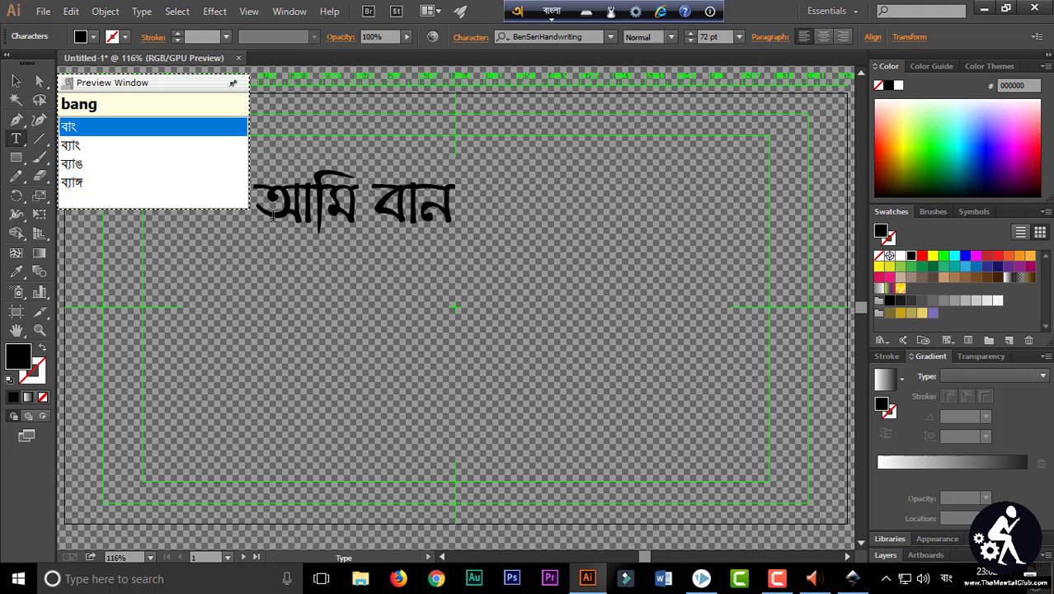
text(la gan g)
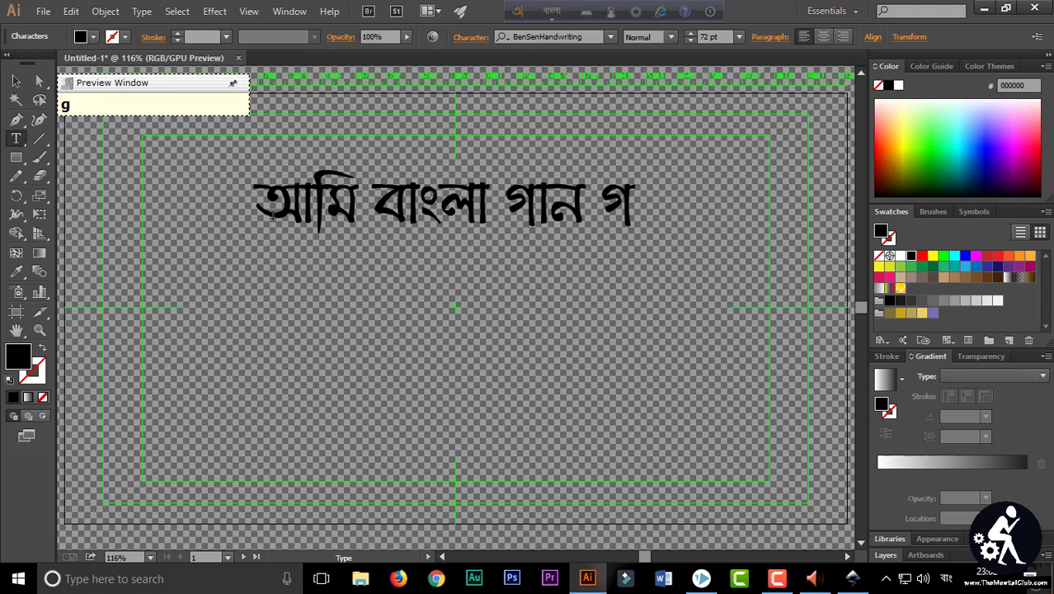
text(ay)
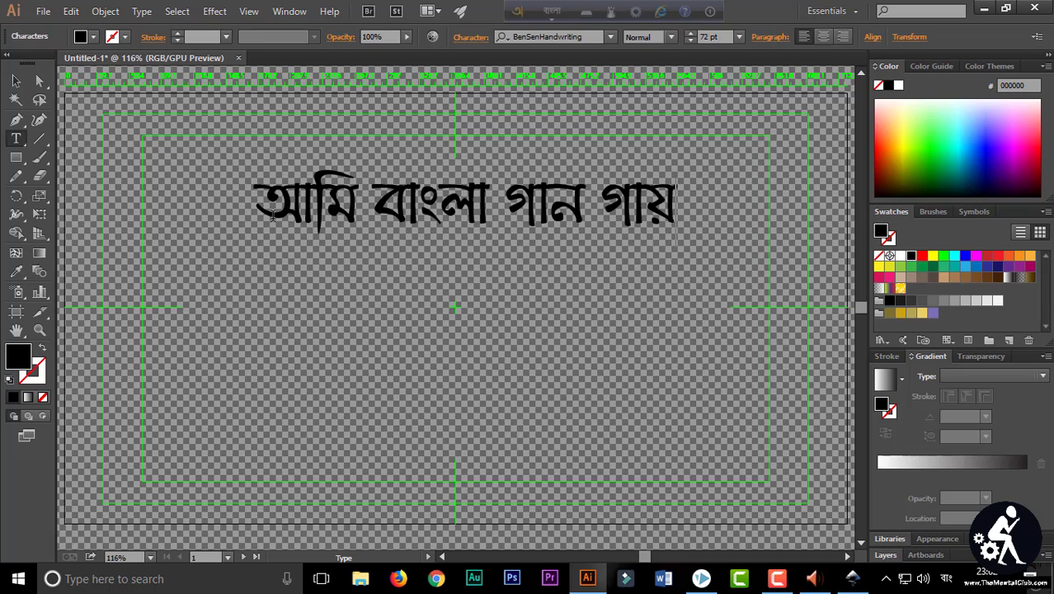
Return Avro Keyboard to English mode and move the Bengali text slightly down and to the left on the artboard
key(F12)
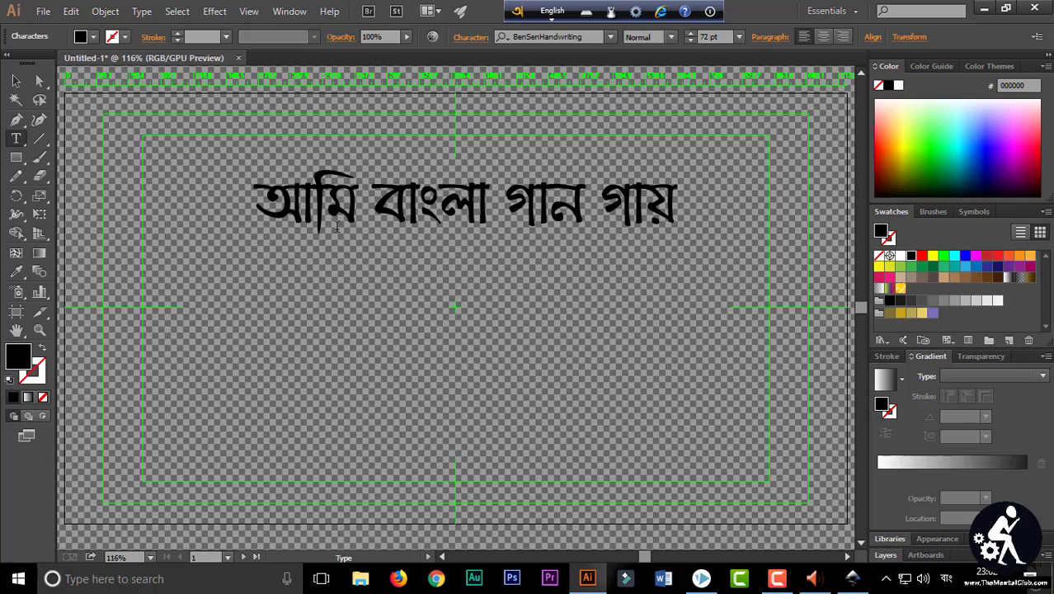
click(16, 80)
drag(461, 206, 441, 219)
Start saving a copy of the document under a new name, with SVG as the file type and the Desktop as the location
click(55, 14)
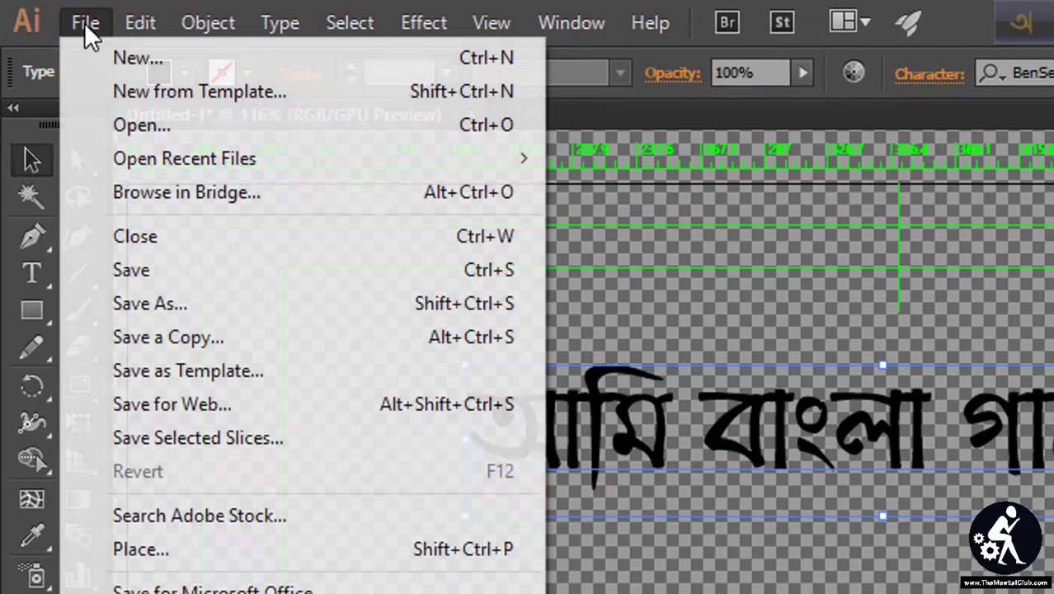
click(163, 307)
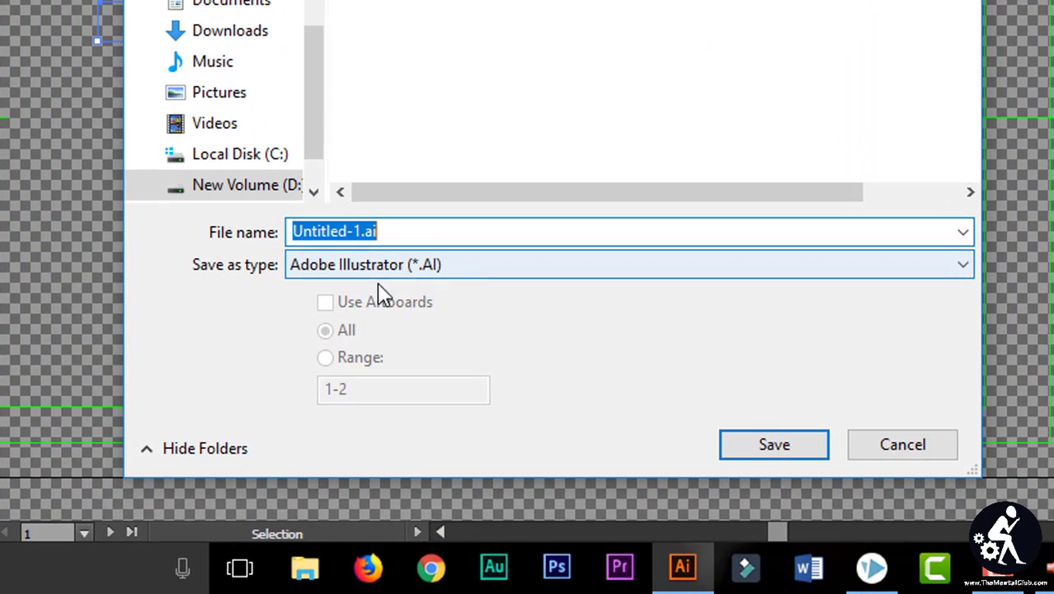
click(422, 272)
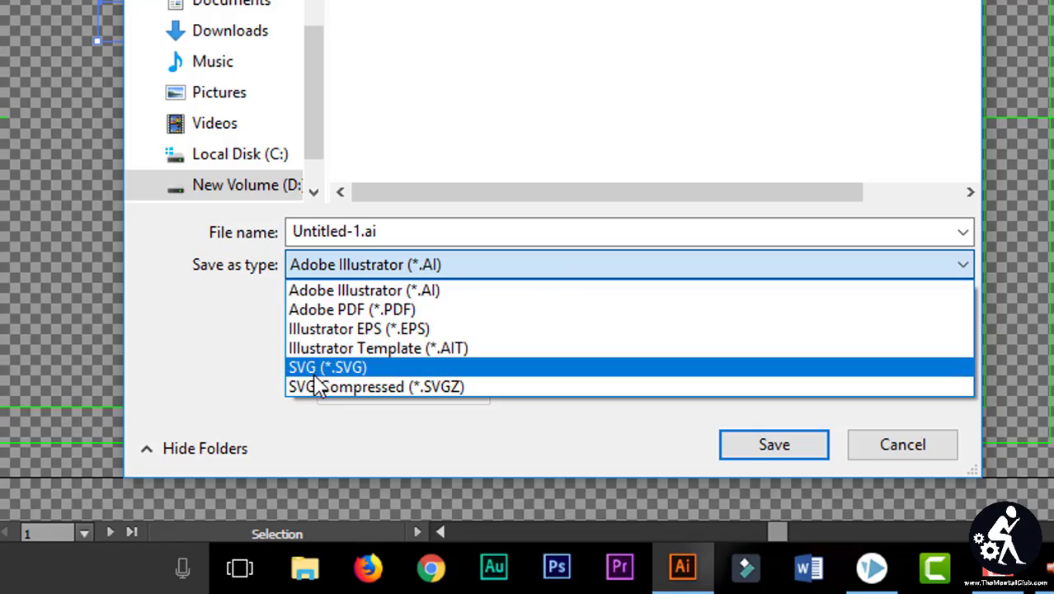
click(350, 369)
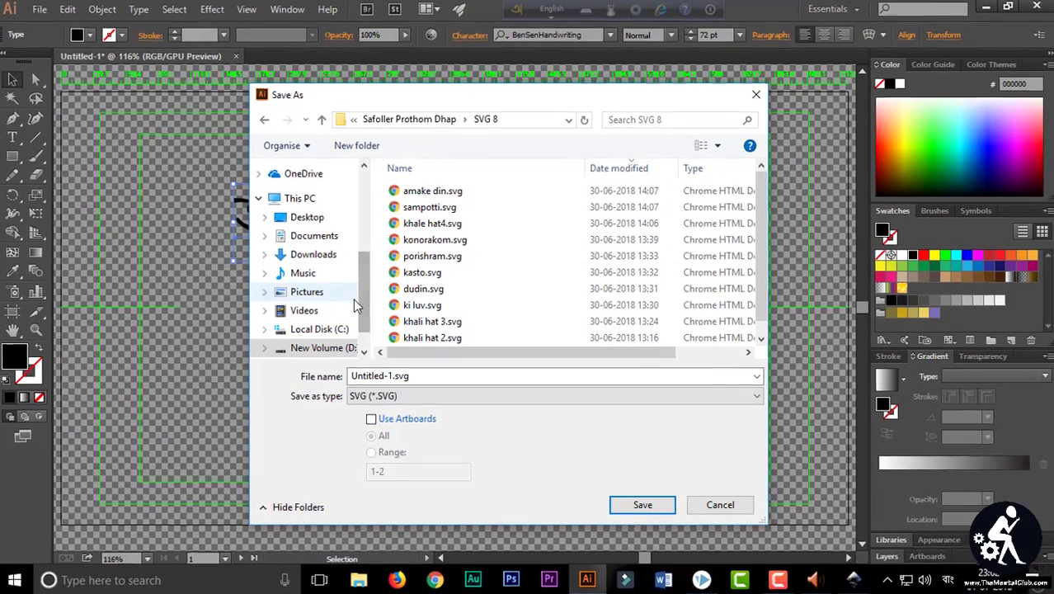
scroll(368, 276, up, 1)
drag(310, 258, 273, 254)
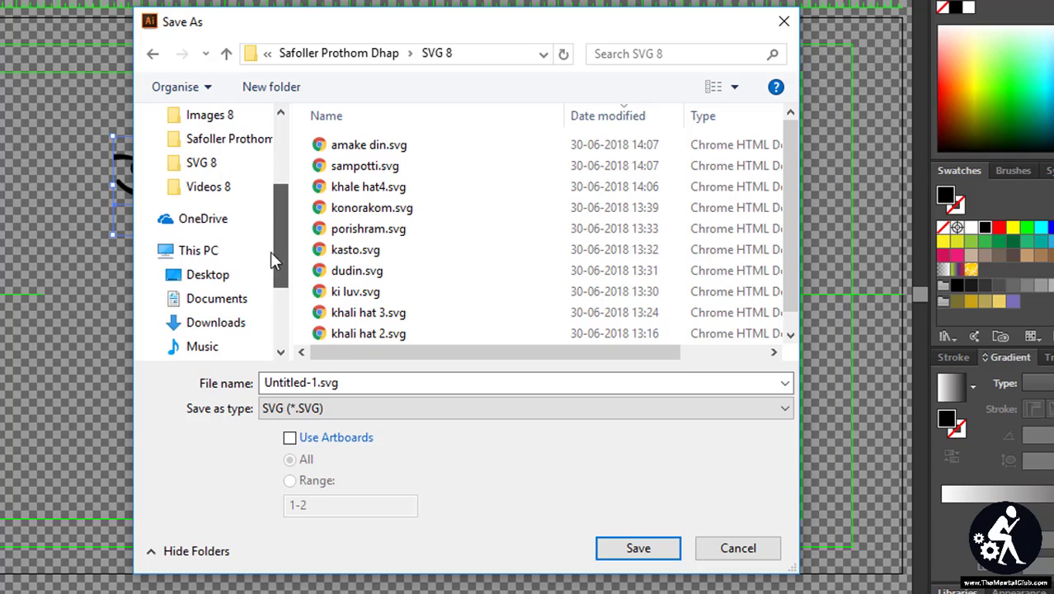
click(227, 277)
Switch the Windows input language to English, name the SVG file Bangla and save it
click(372, 382)
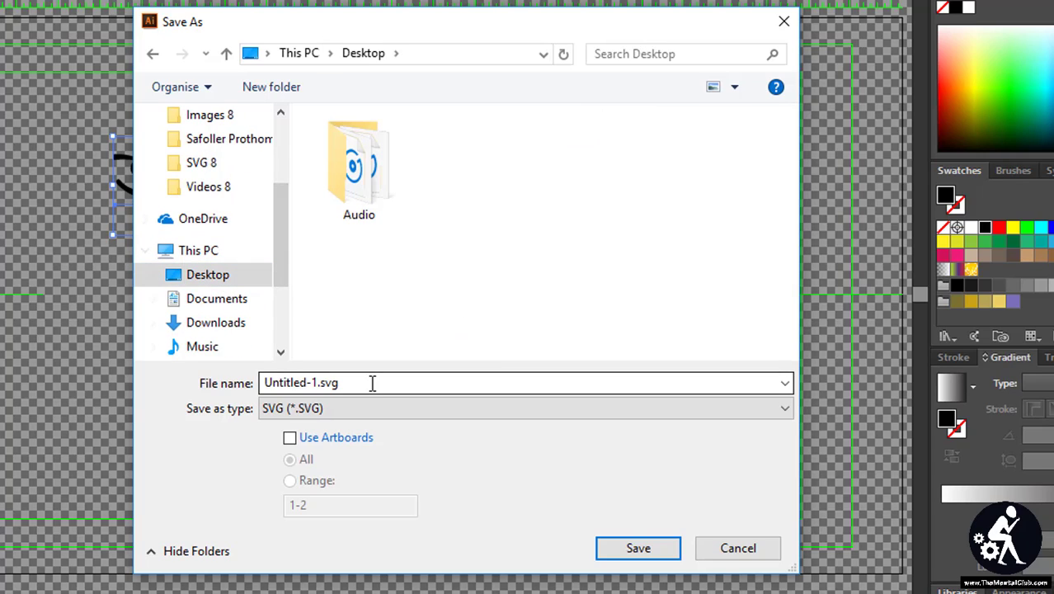
double_click(372, 382)
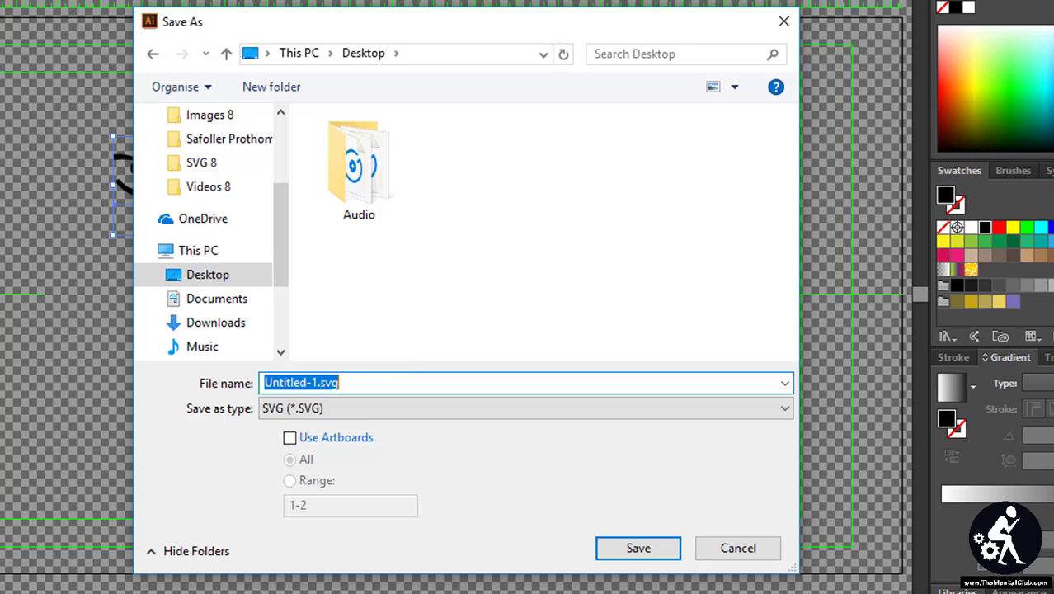
click(1019, 590)
click(990, 361)
text(Bangla)
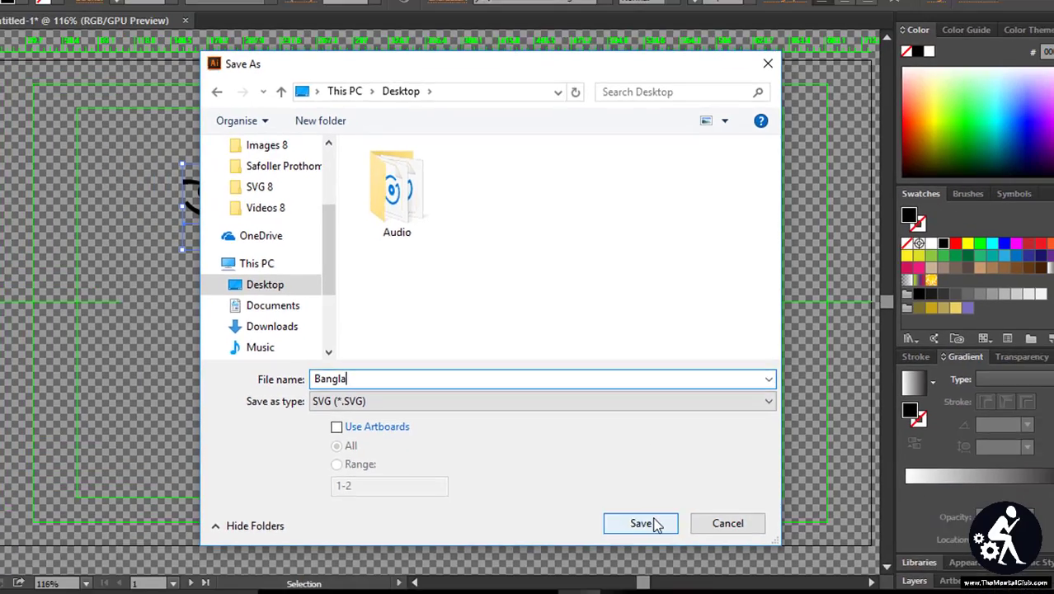
click(660, 548)
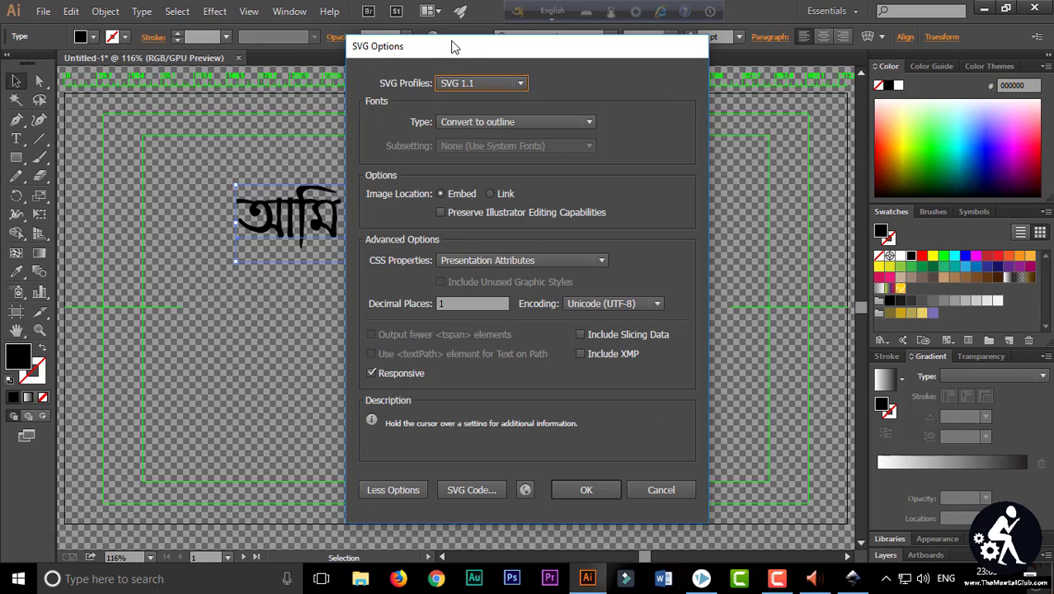
Keep the SVG 1.1 profile, set the font type to Convert to outline and confirm the SVG export options
drag(452, 45, 435, 36)
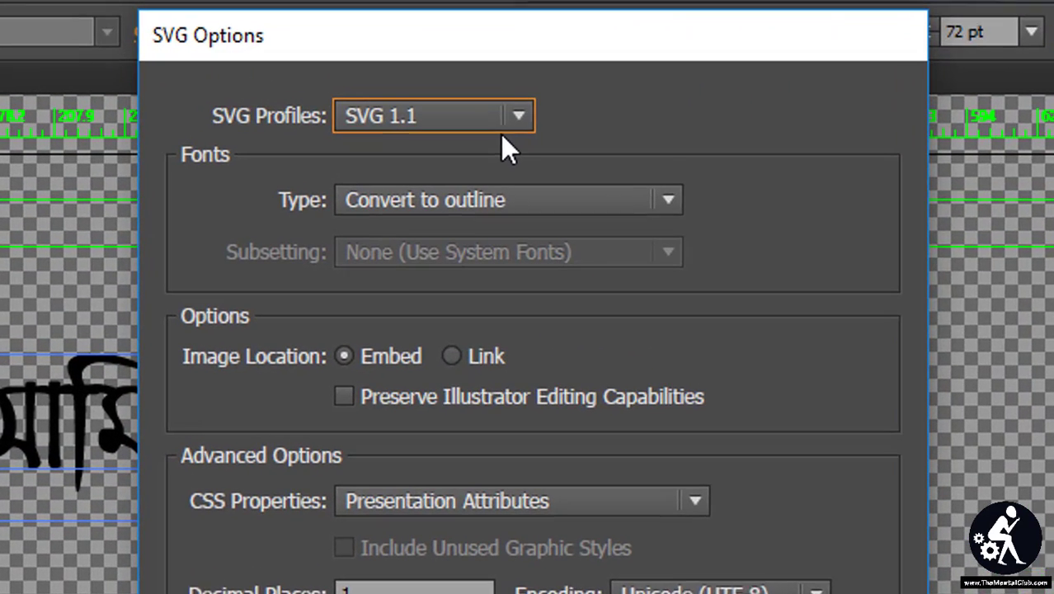
click(487, 117)
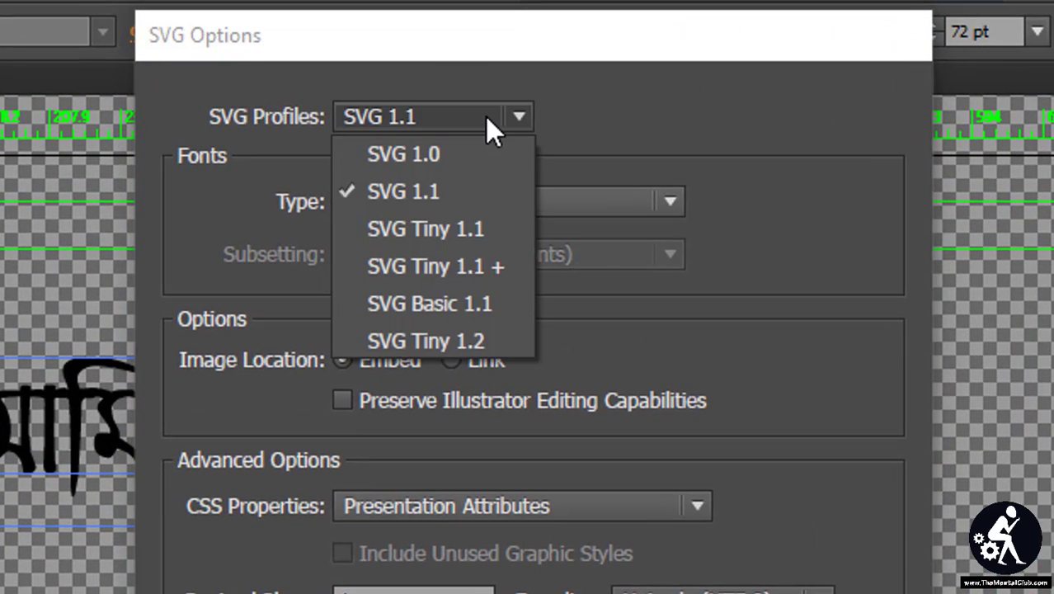
click(425, 199)
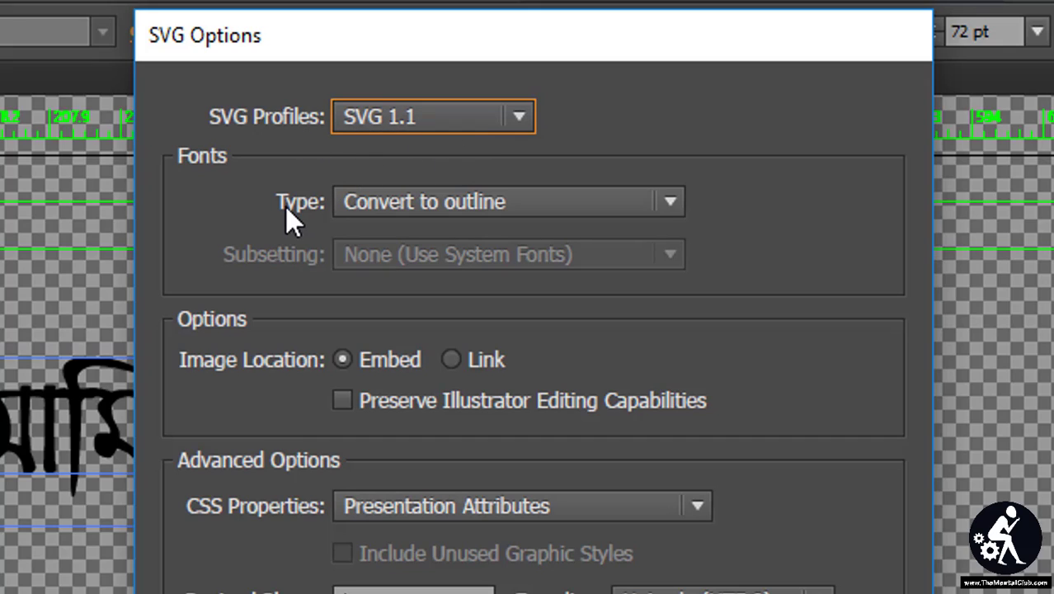
click(485, 206)
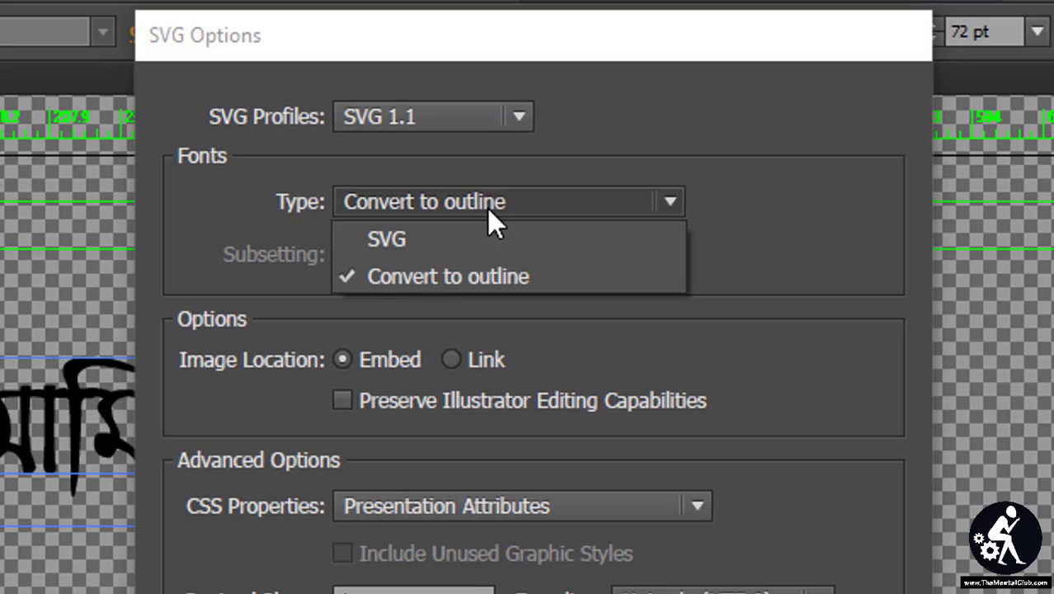
click(422, 283)
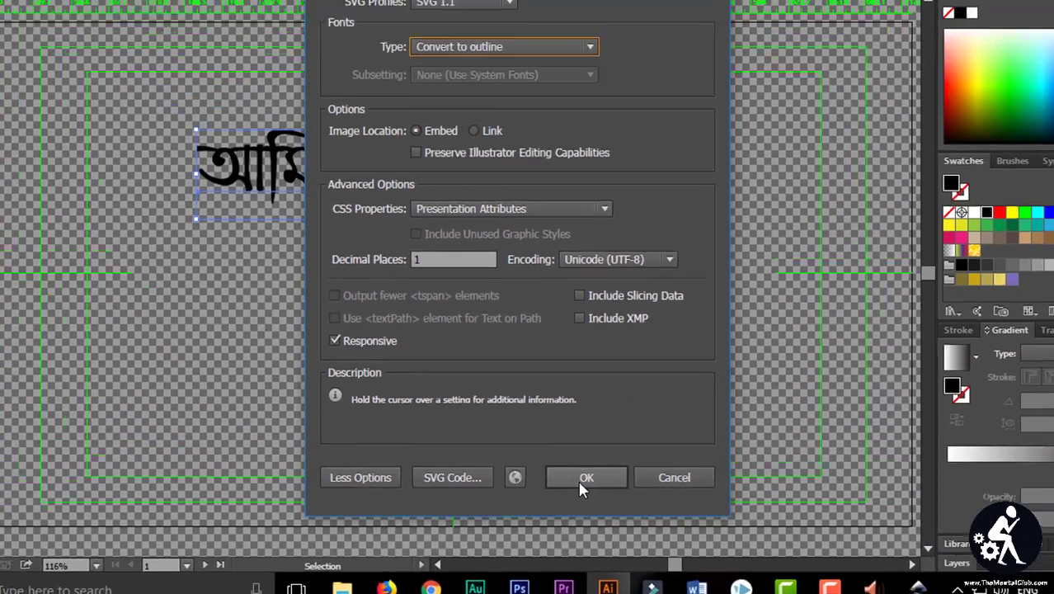
click(691, 449)
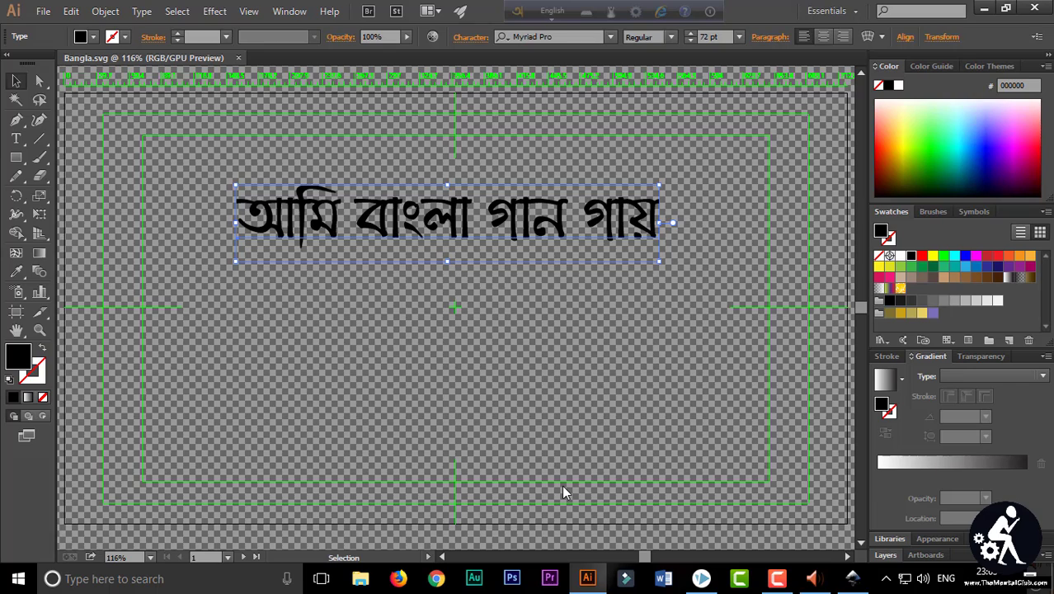
Switch to VideoScribe, import Bangla.svg from the Desktop as a new image and play the scribe preview
click(701, 580)
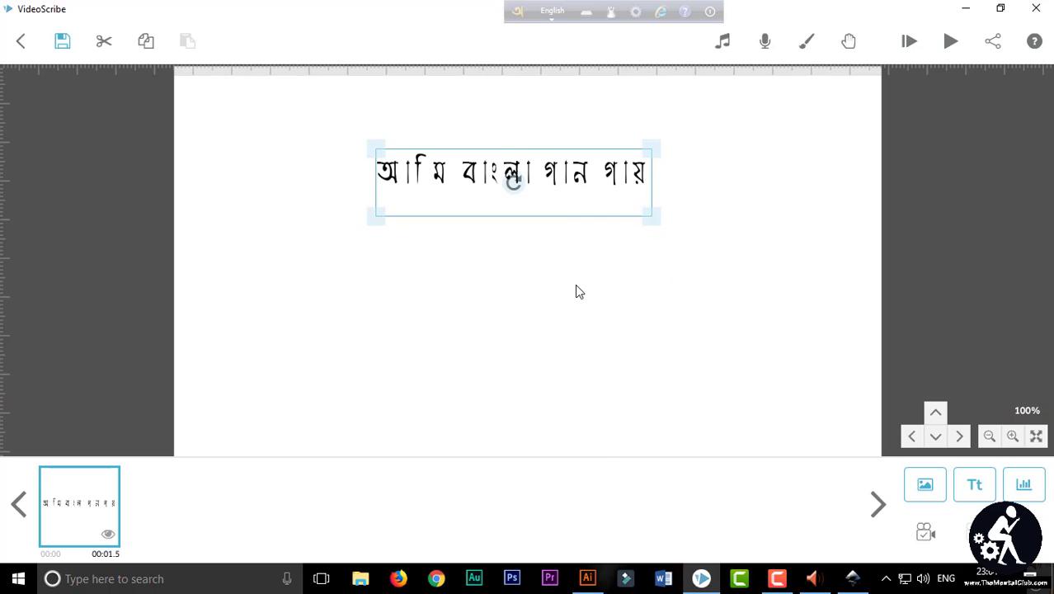
click(875, 502)
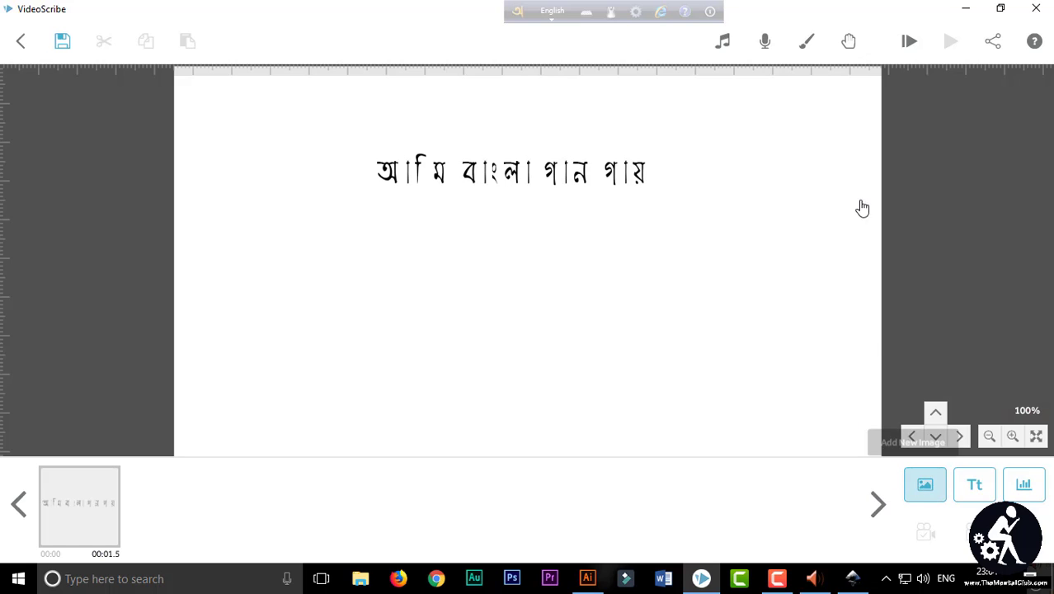
click(934, 487)
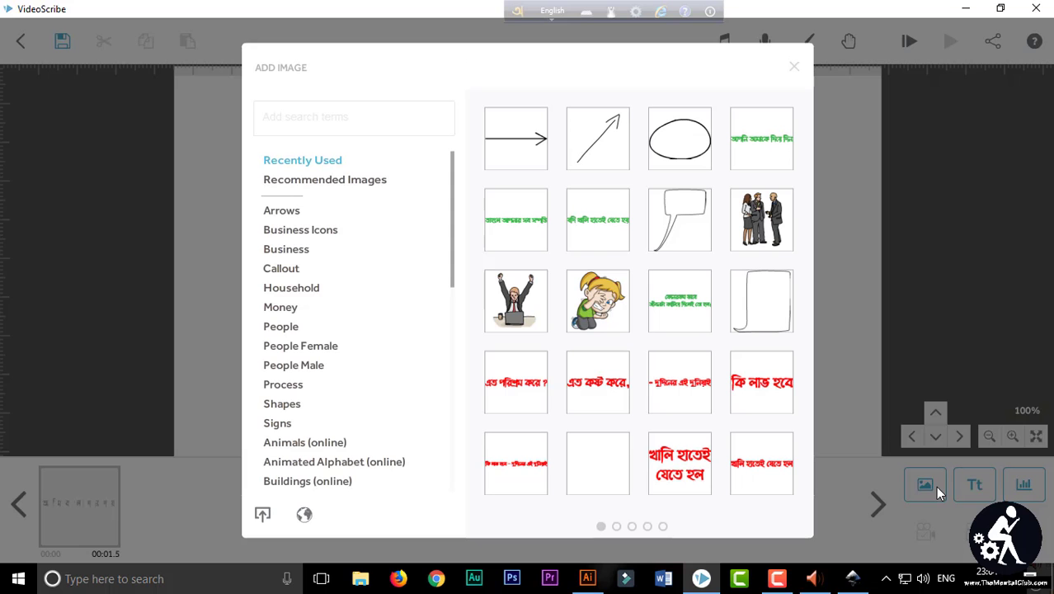
click(264, 516)
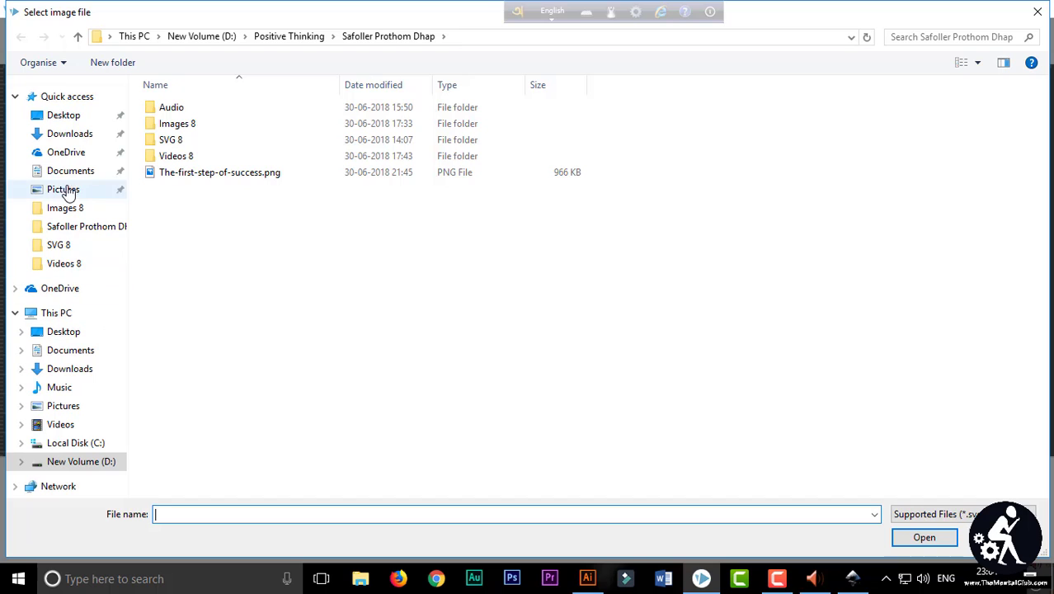
click(69, 120)
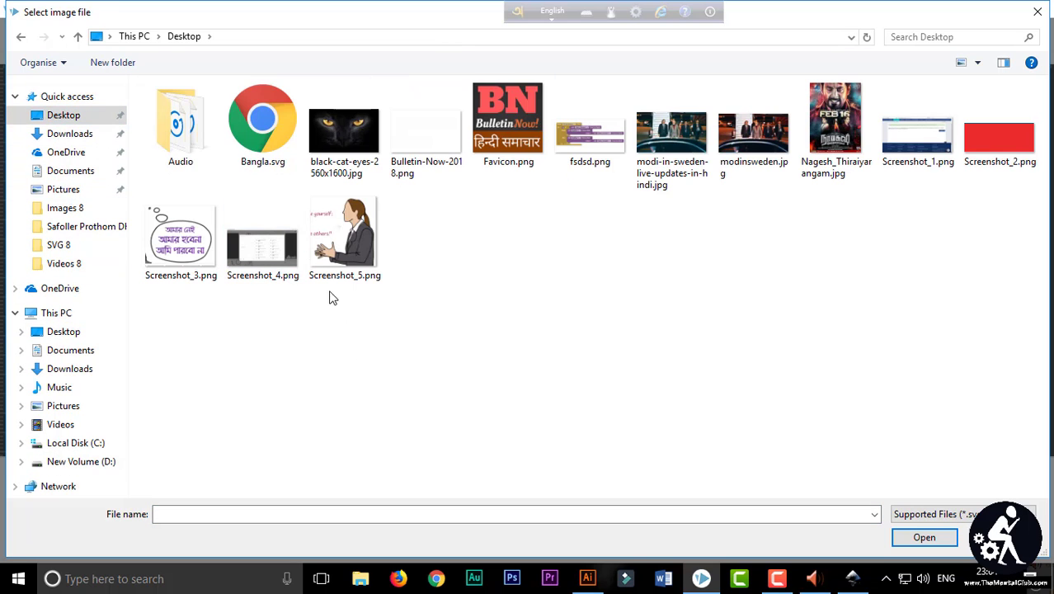
click(252, 146)
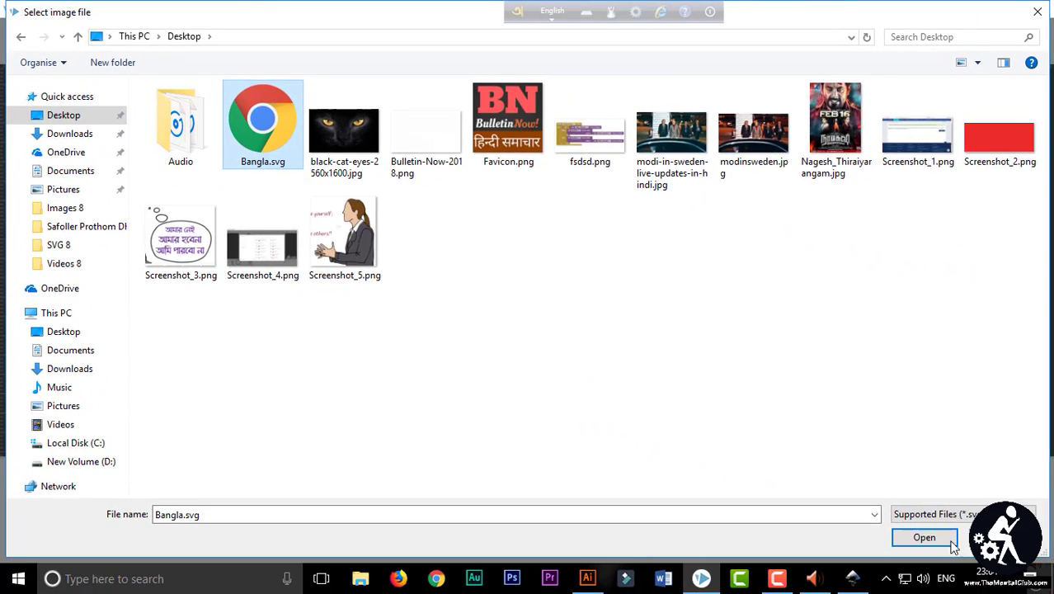
click(927, 538)
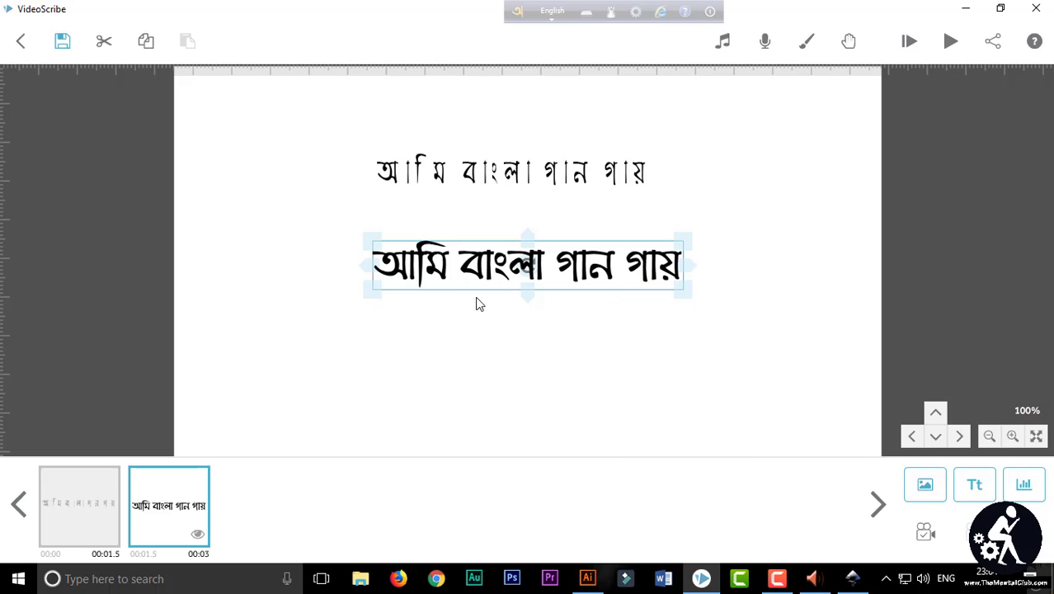
click(948, 41)
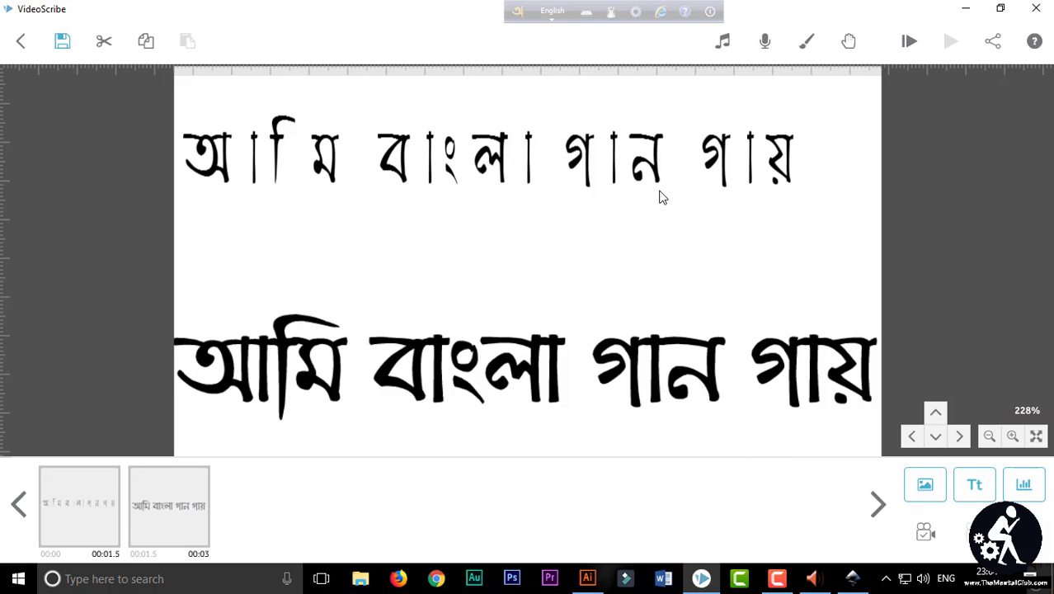
Change the imported Bengali text image from full colour to a silhouette in red, #ed1c24
scroll(659, 195, down, 3)
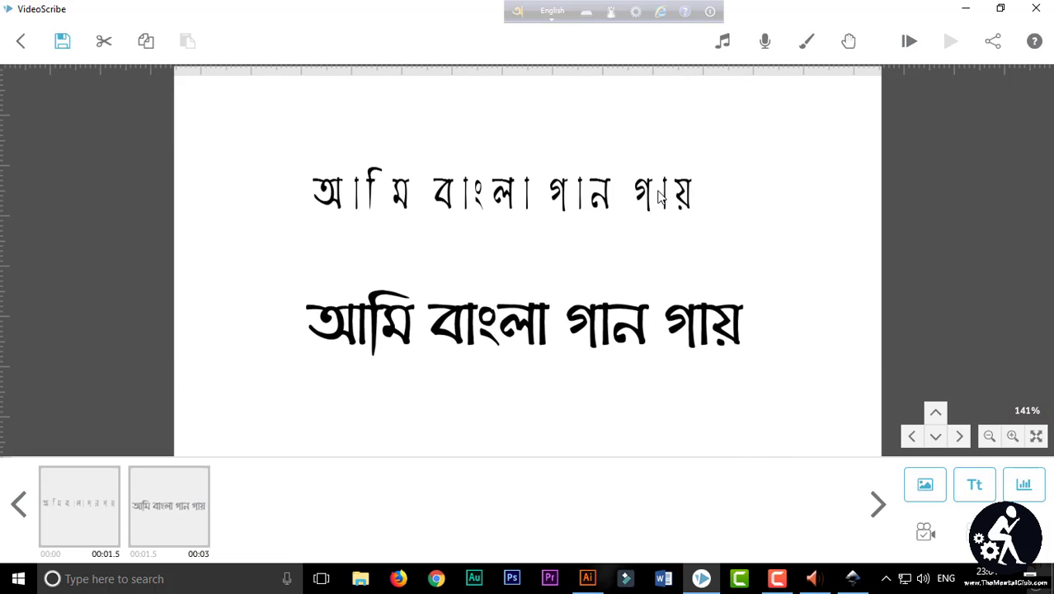
click(657, 321)
double_click(703, 327)
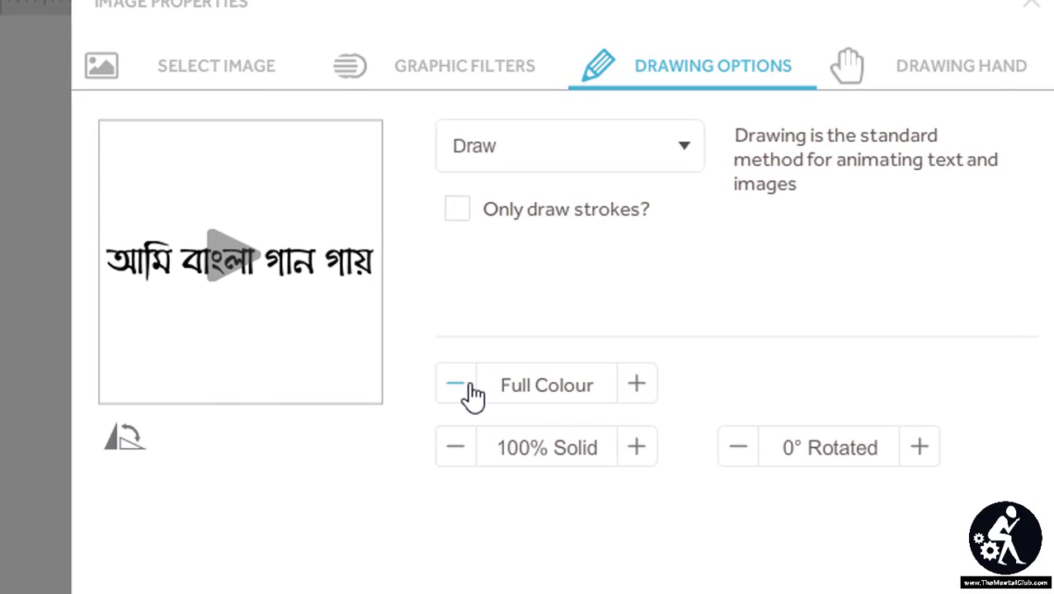
click(467, 385)
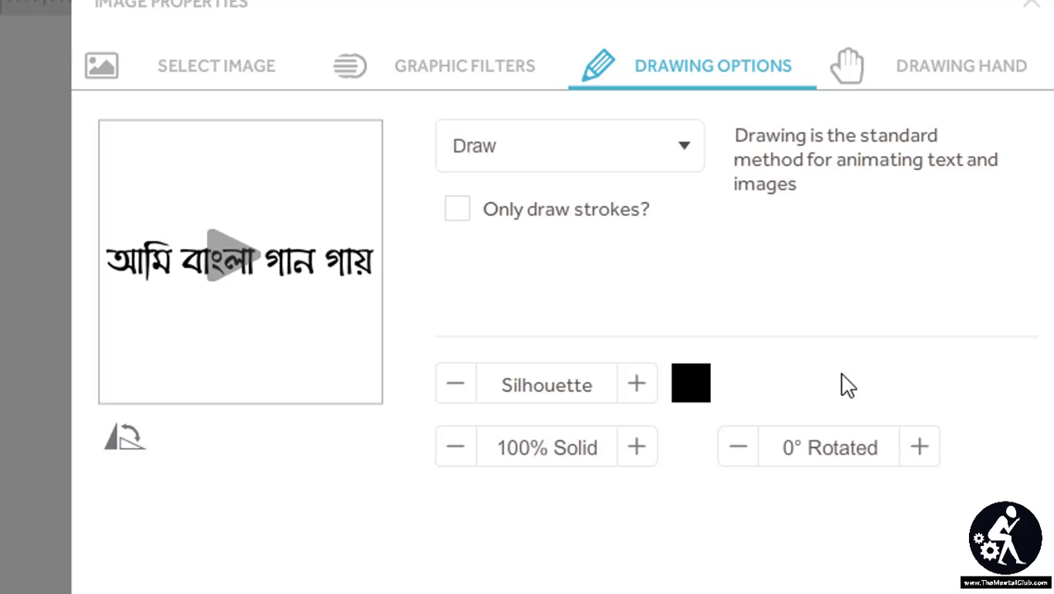
click(680, 389)
click(450, 346)
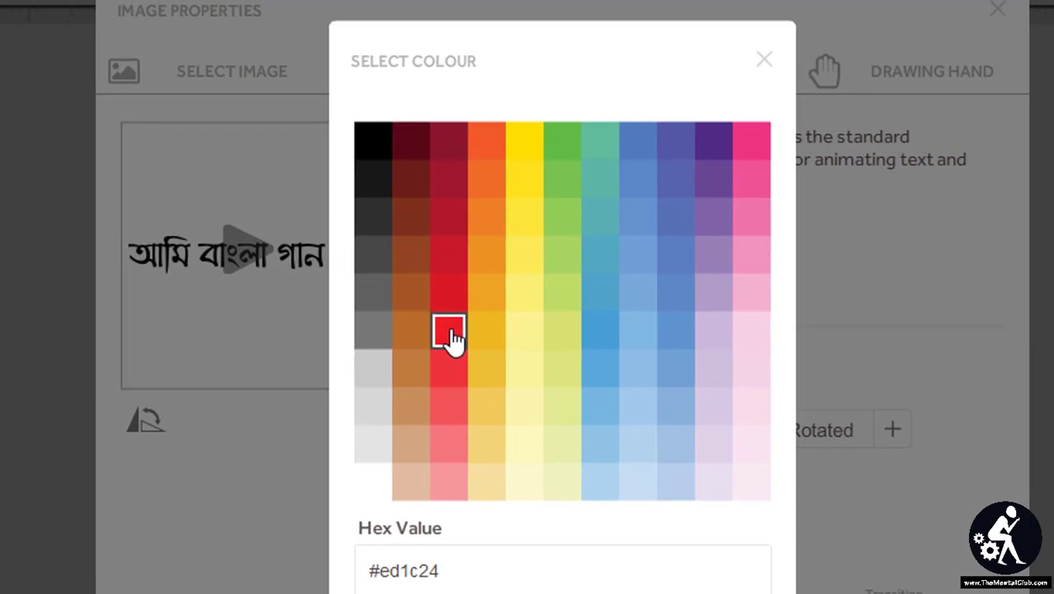
click(769, 593)
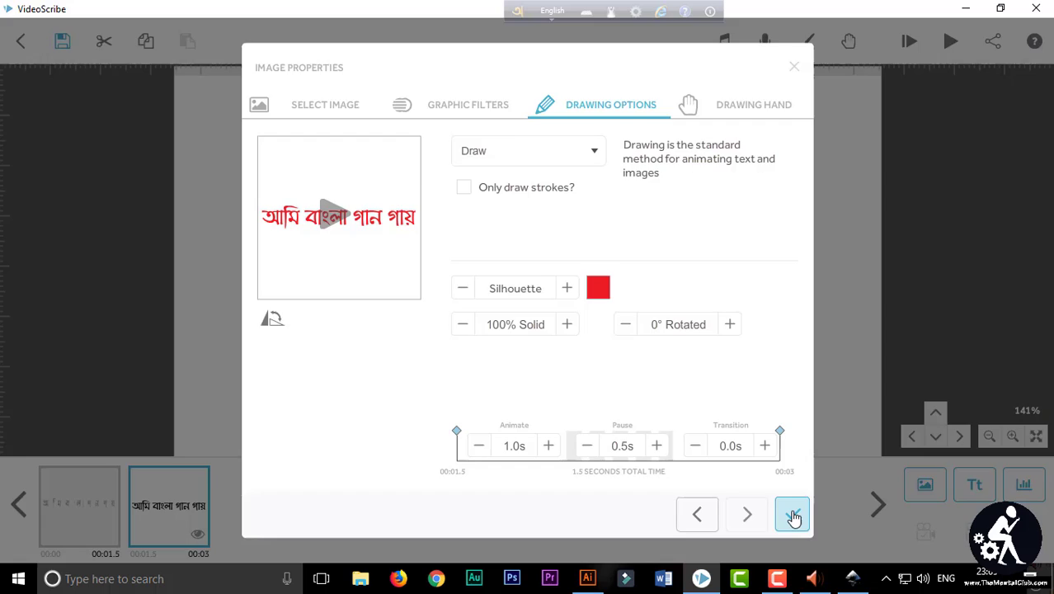
click(794, 518)
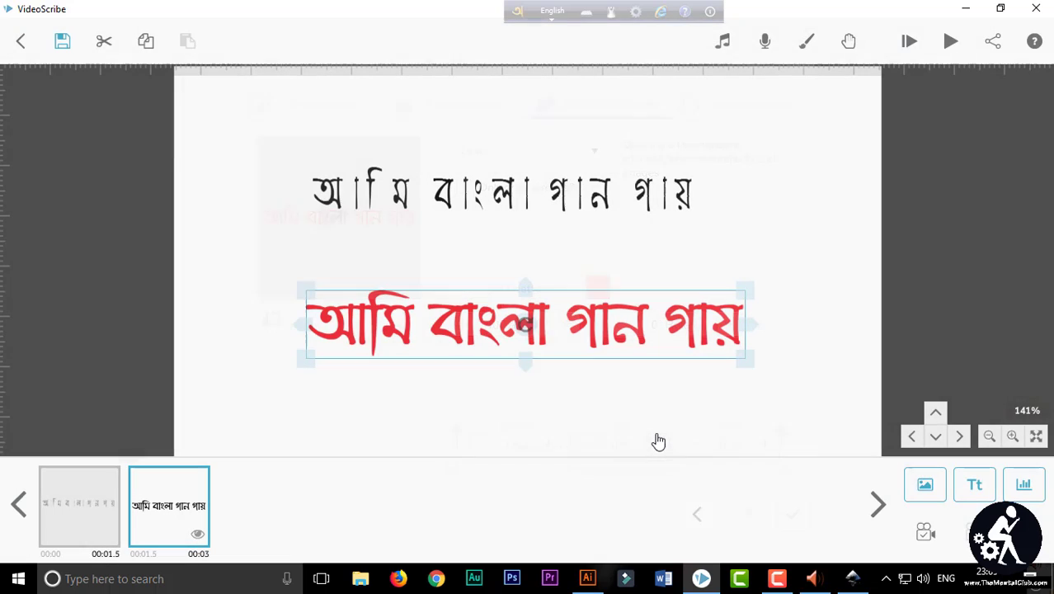
Play the scribe with the recoloured text and check the image's drawing options again without changing them
click(950, 41)
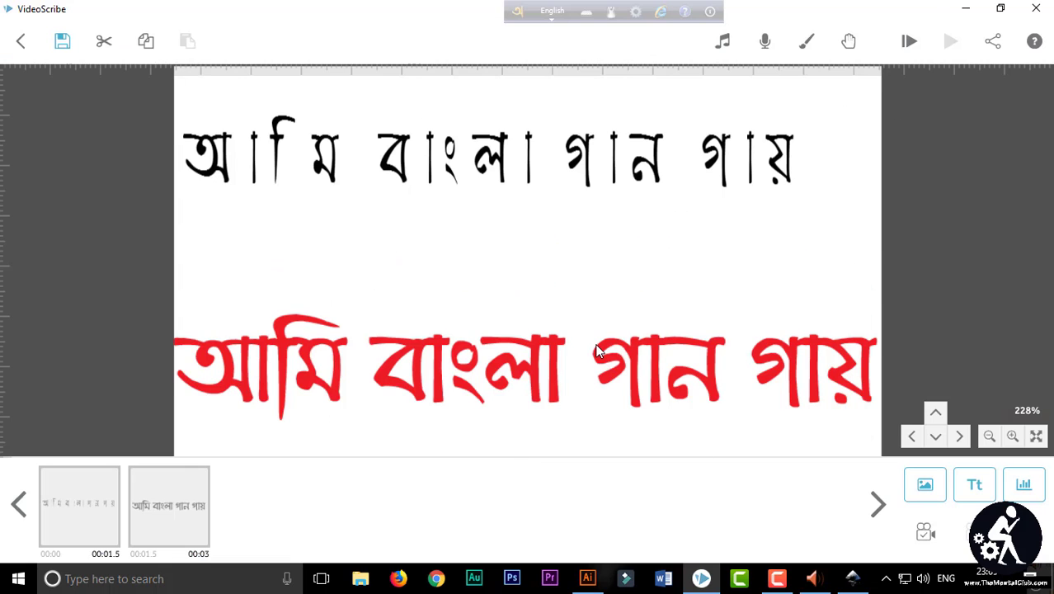
double_click(595, 343)
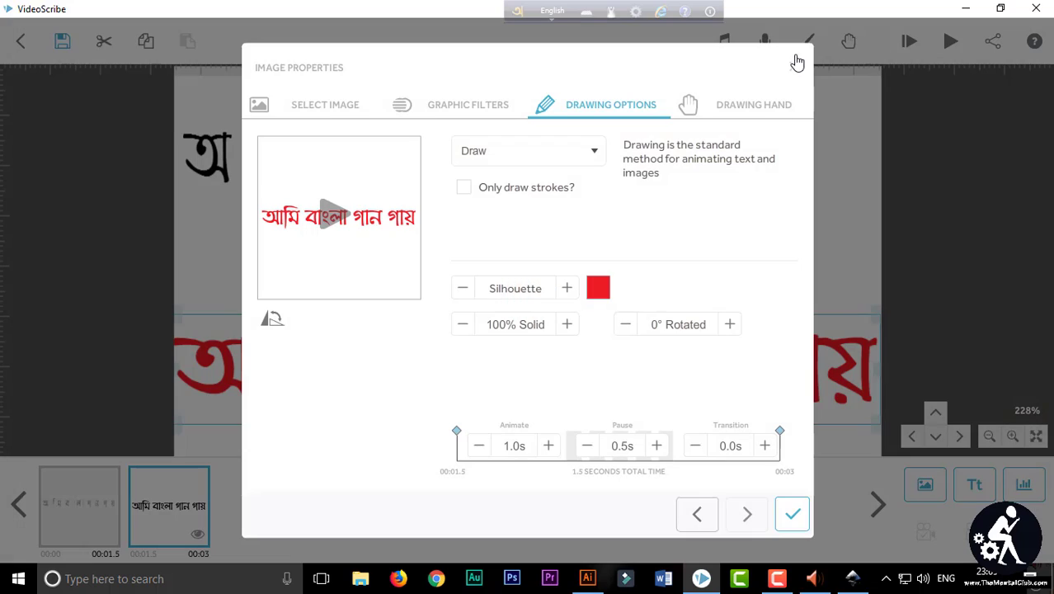
click(797, 63)
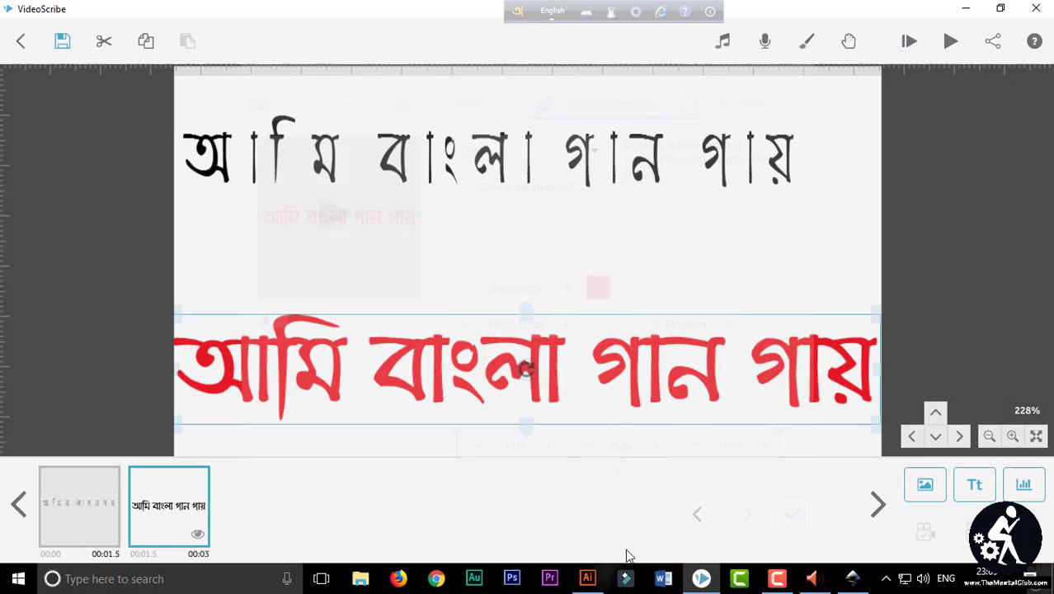
Switch to Illustrator, move the Bengali text slightly down and to the left, and fill it with RGB Red
click(589, 579)
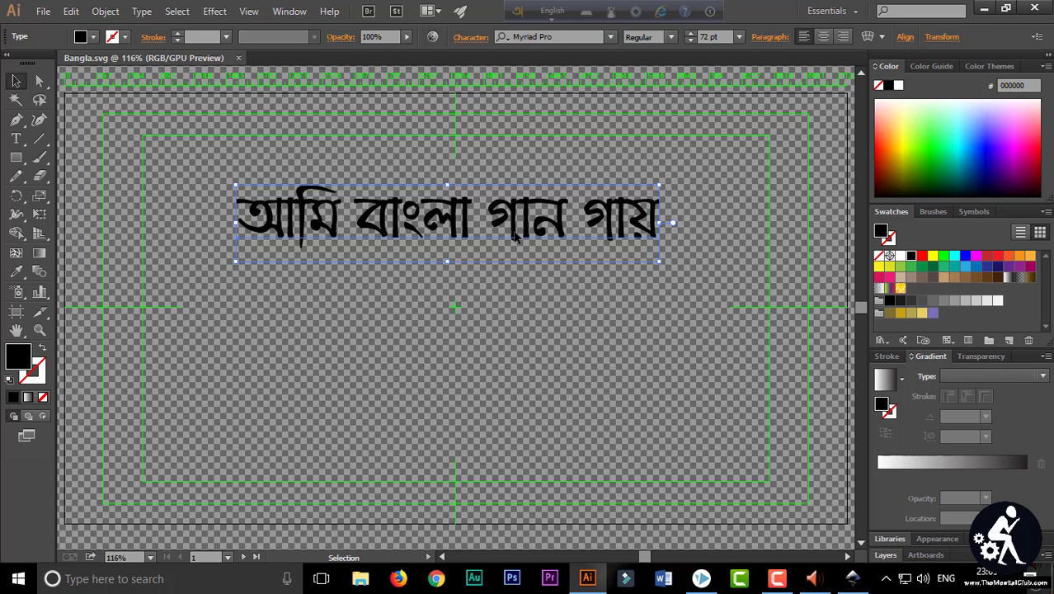
drag(516, 237, 508, 262)
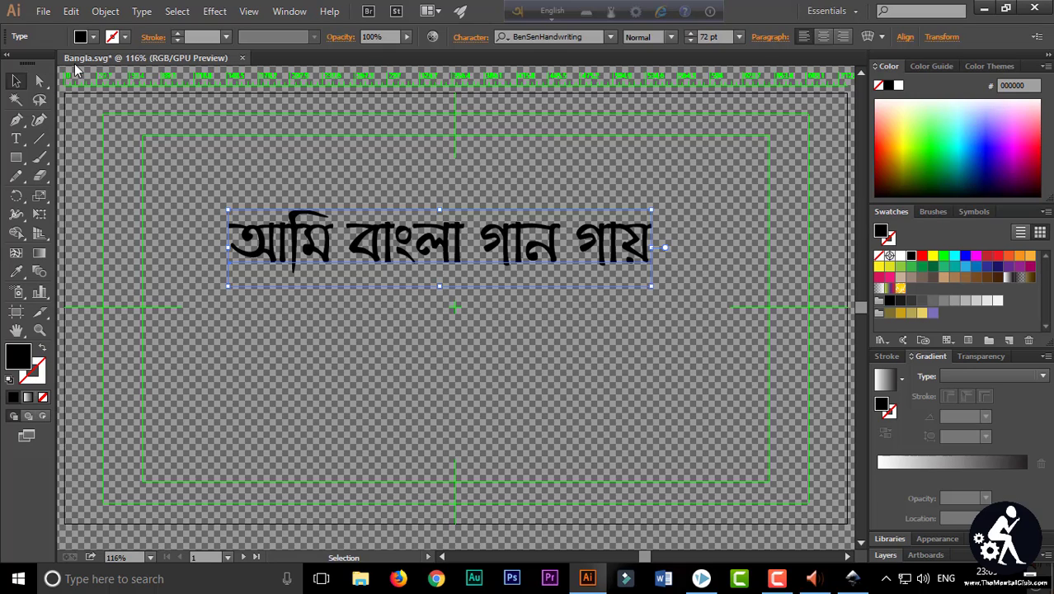
click(94, 37)
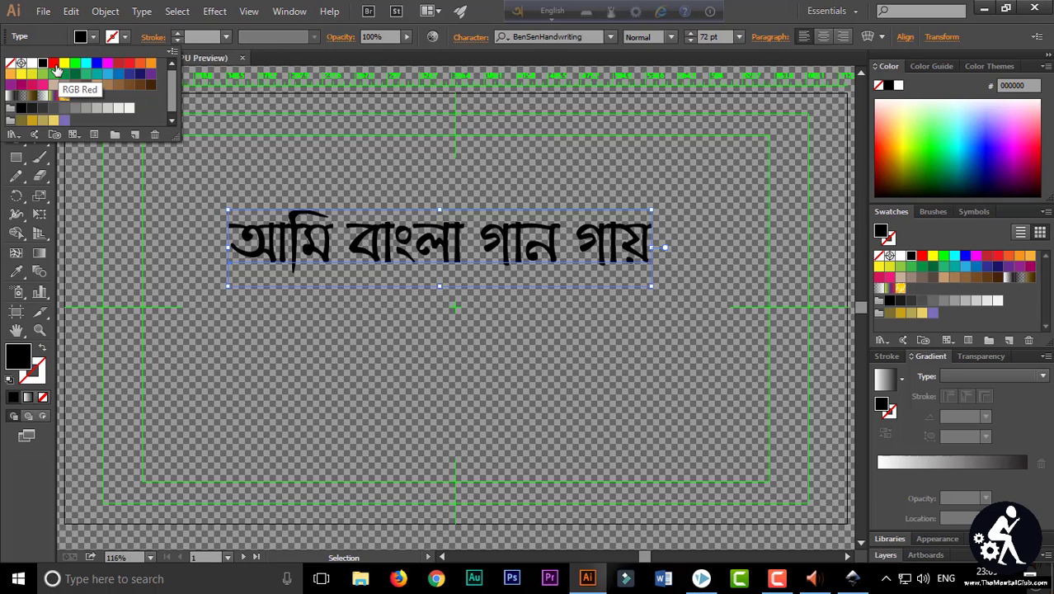
click(53, 63)
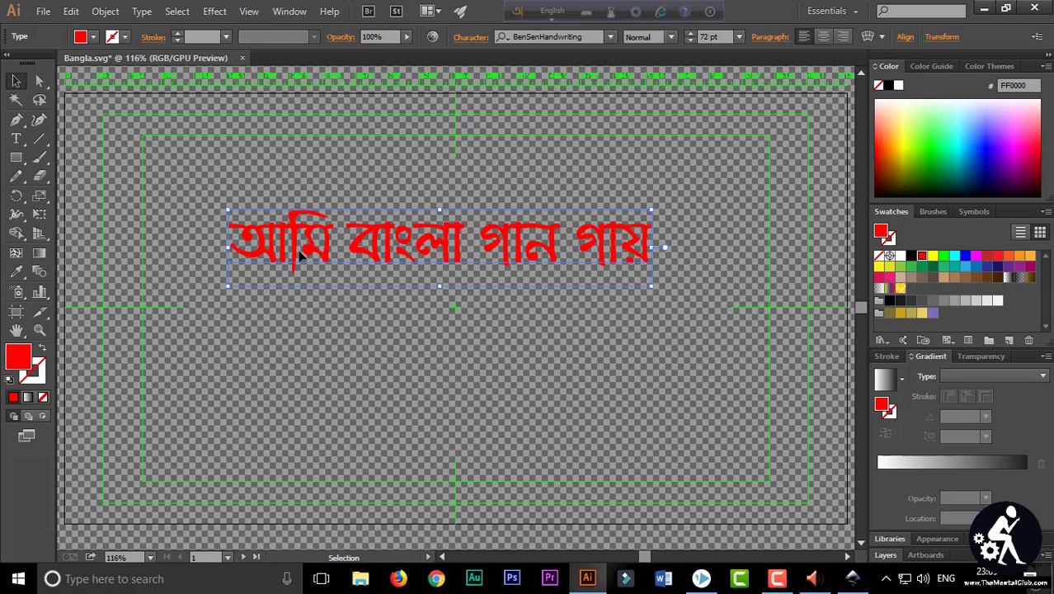
Look over the stroke weights available for the text, and switch to VideoScribe to replay the scribe preview
click(227, 38)
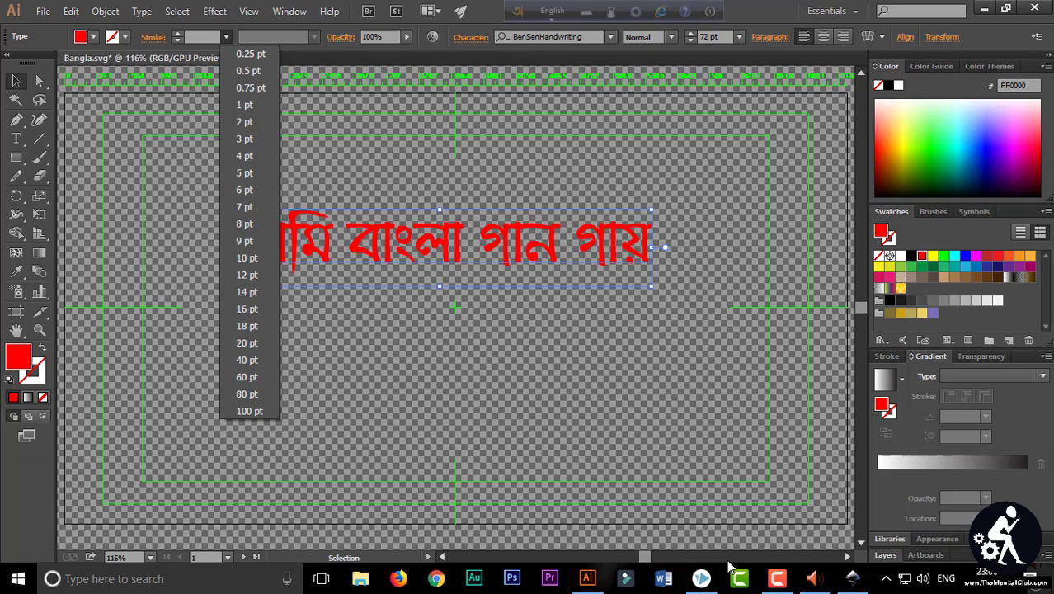
click(701, 578)
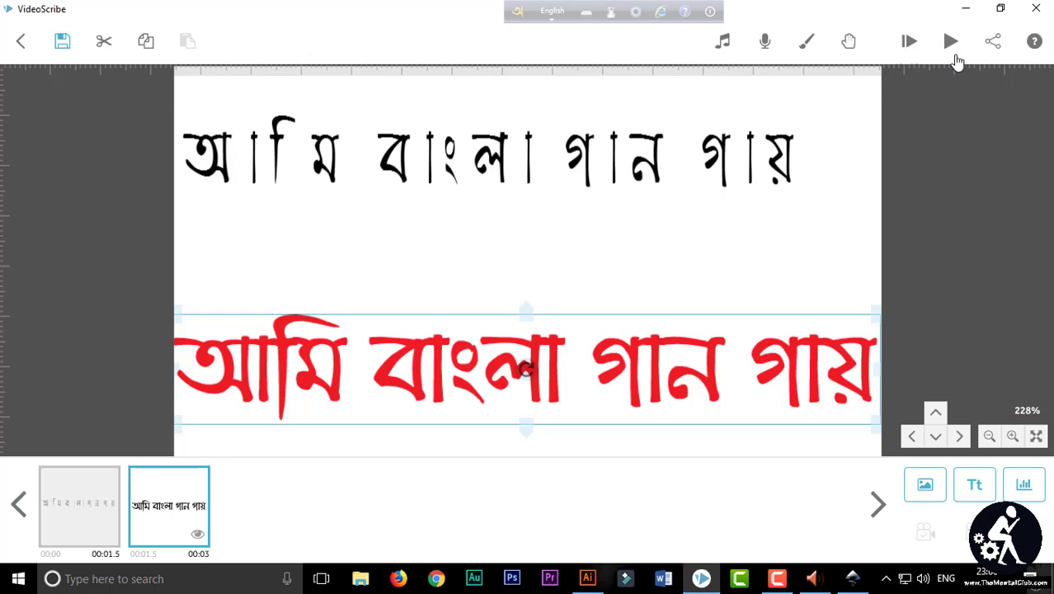
click(950, 41)
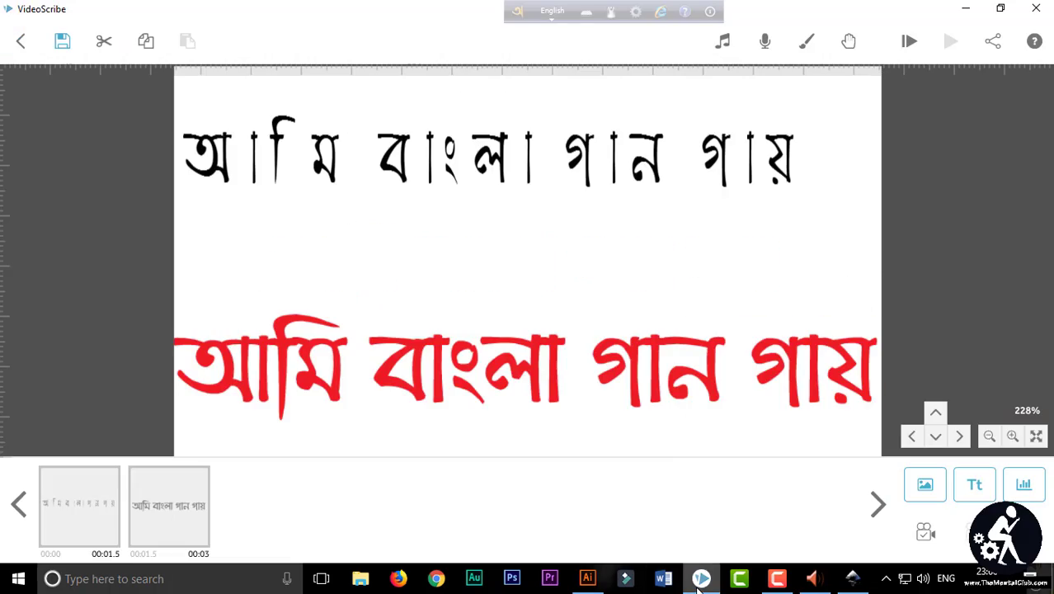
Switch back to Illustrator, give the red Bengali text a 1 pt stroke and deselect it
click(700, 579)
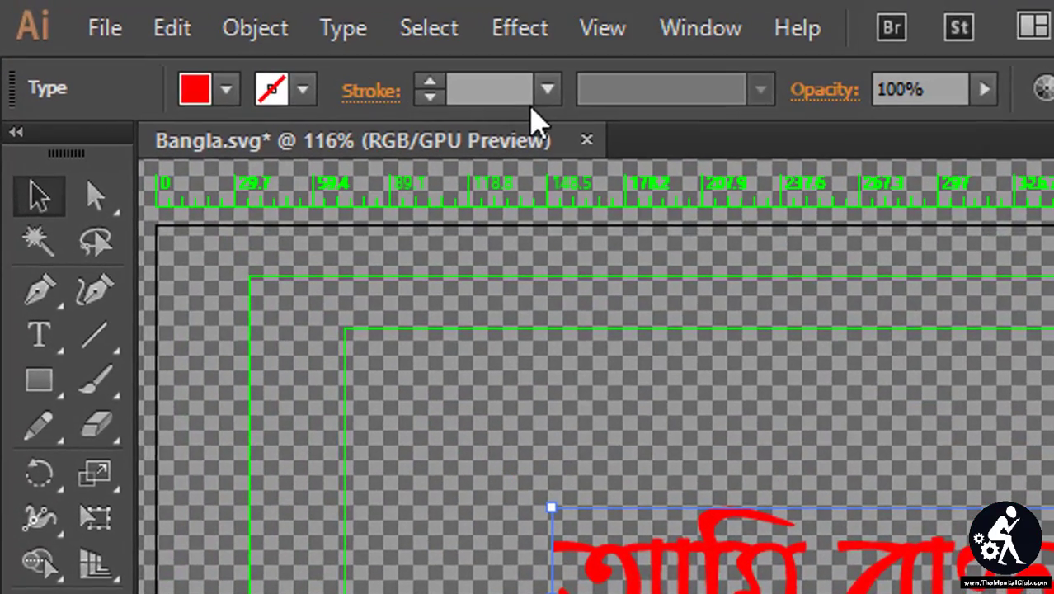
click(547, 91)
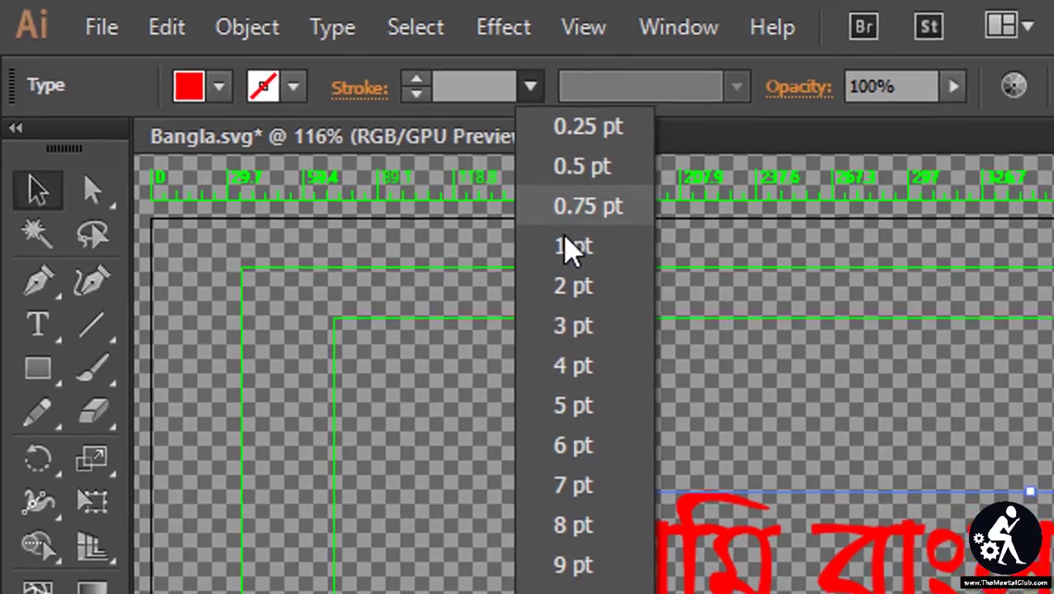
click(569, 248)
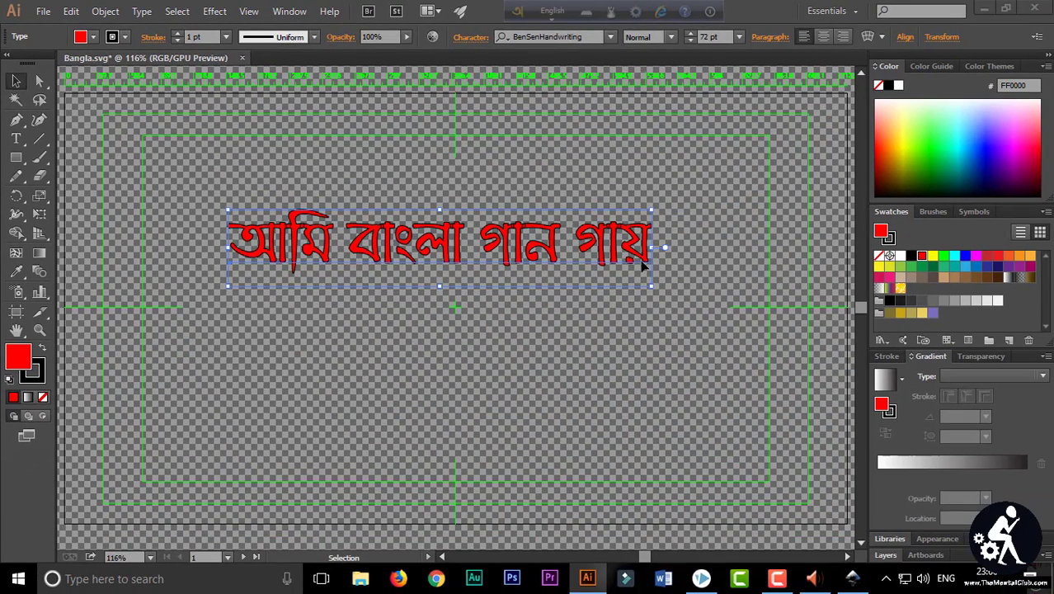
click(125, 38)
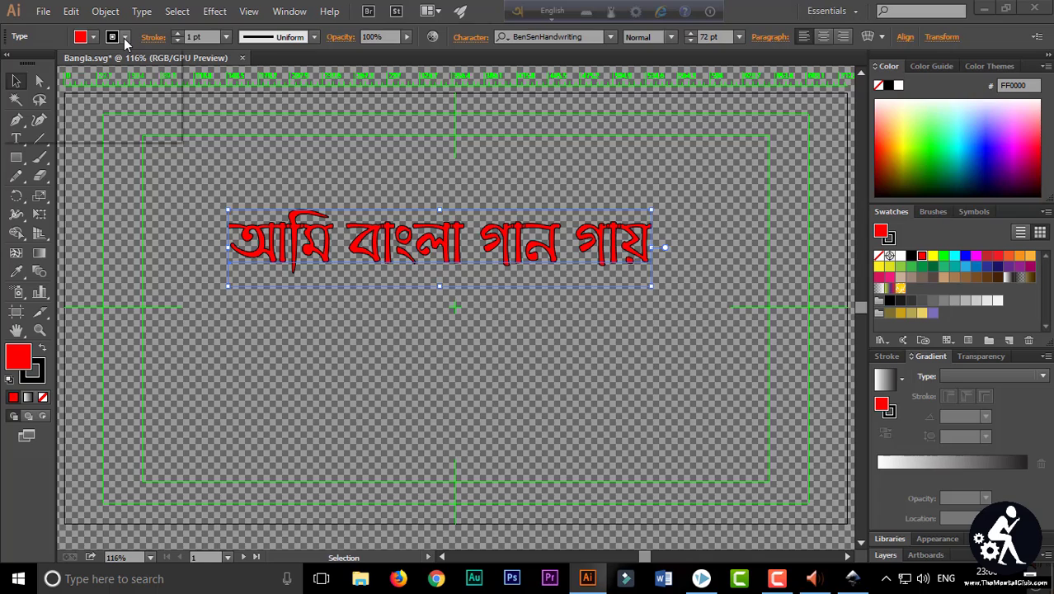
click(243, 330)
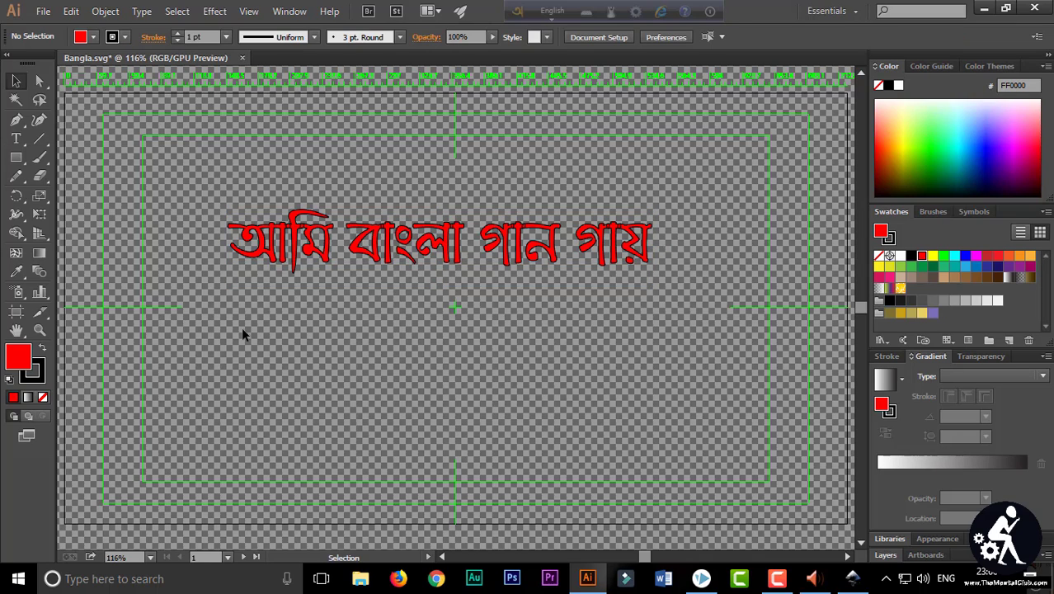
click(116, 40)
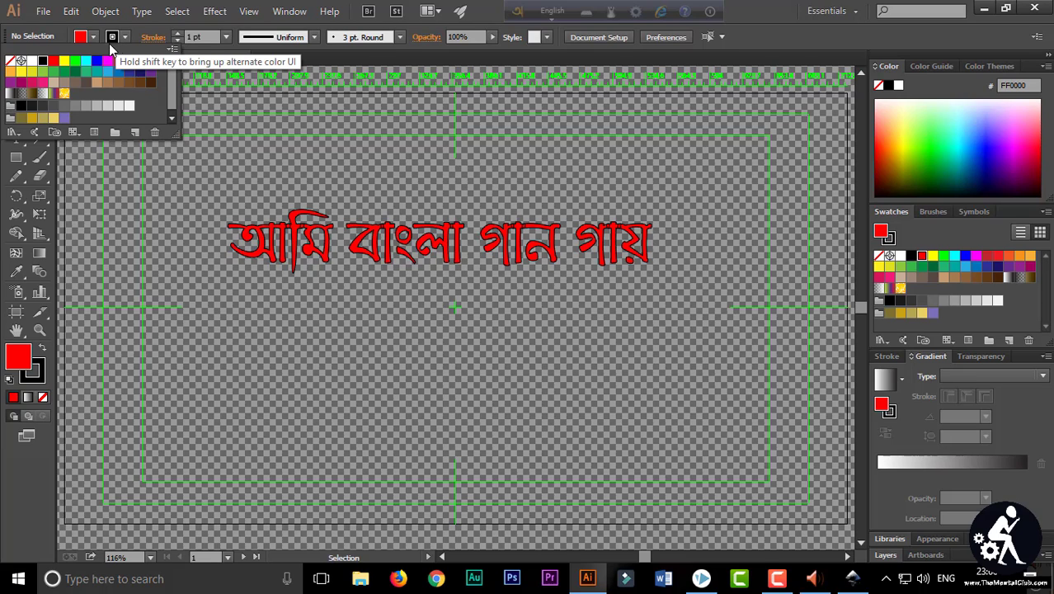
click(54, 62)
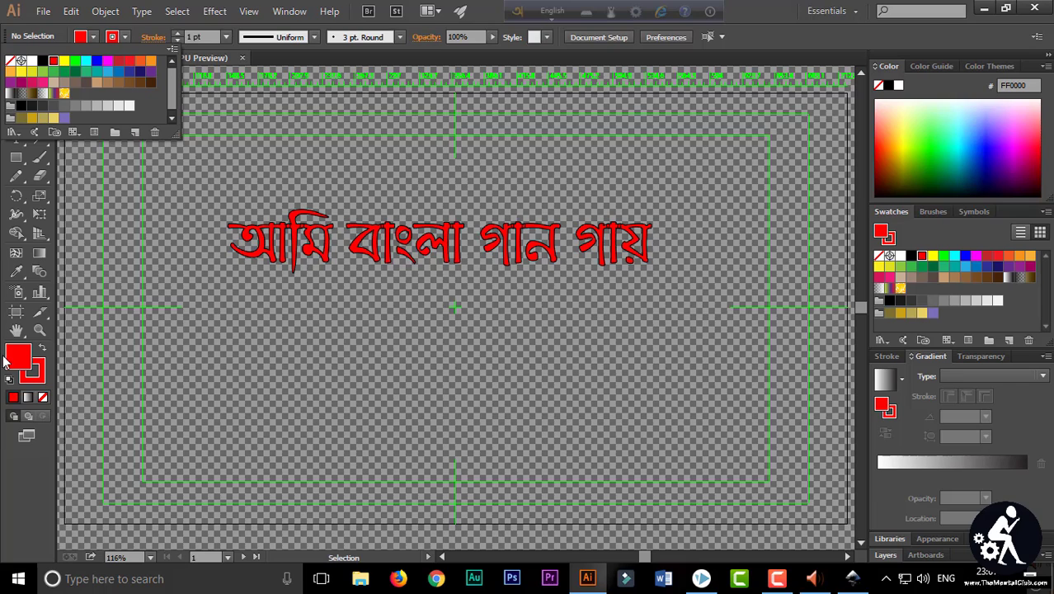
click(363, 254)
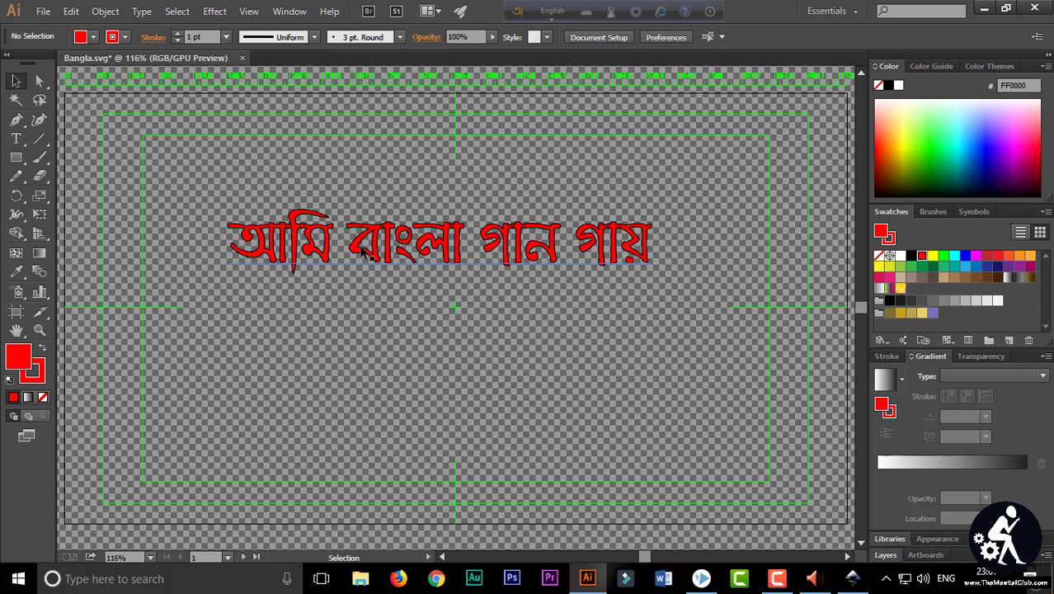
click(125, 37)
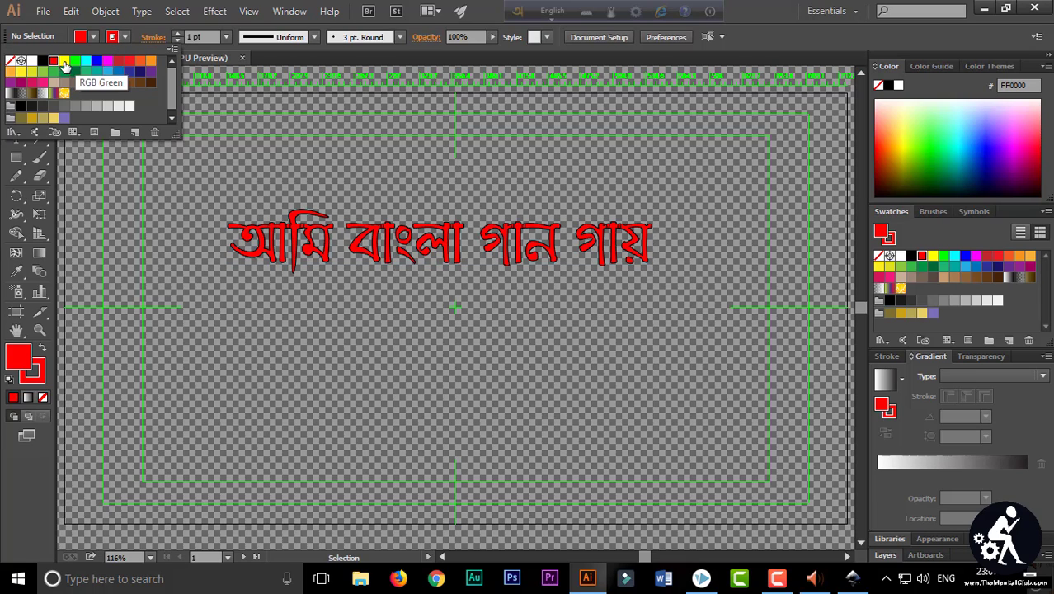
click(316, 234)
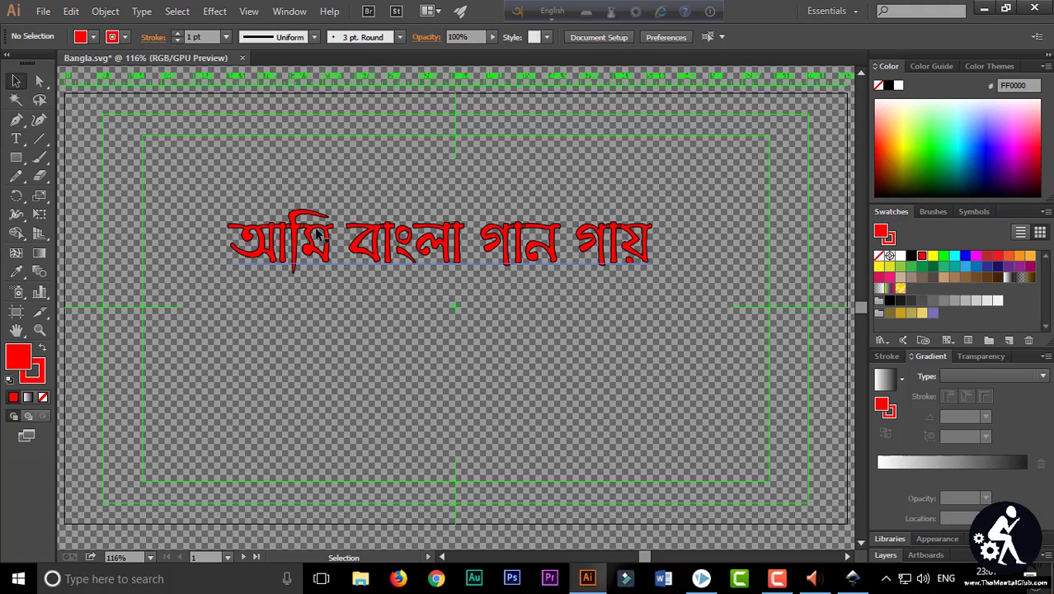
Undo the last move of the Bengali text and set its stroke colour to RGB Red
key(ctrl+z)
click(121, 39)
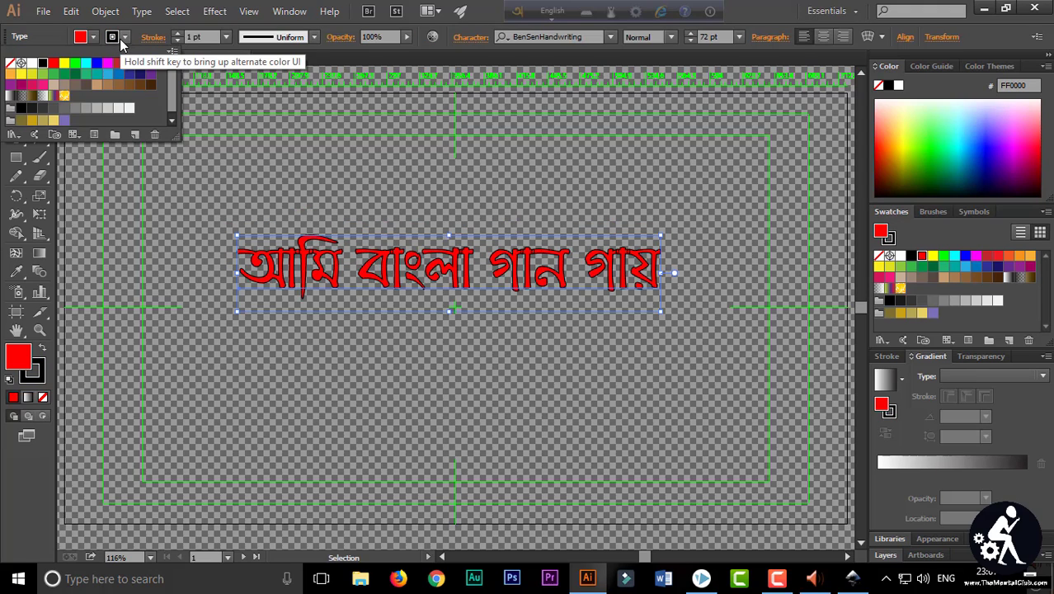
click(52, 64)
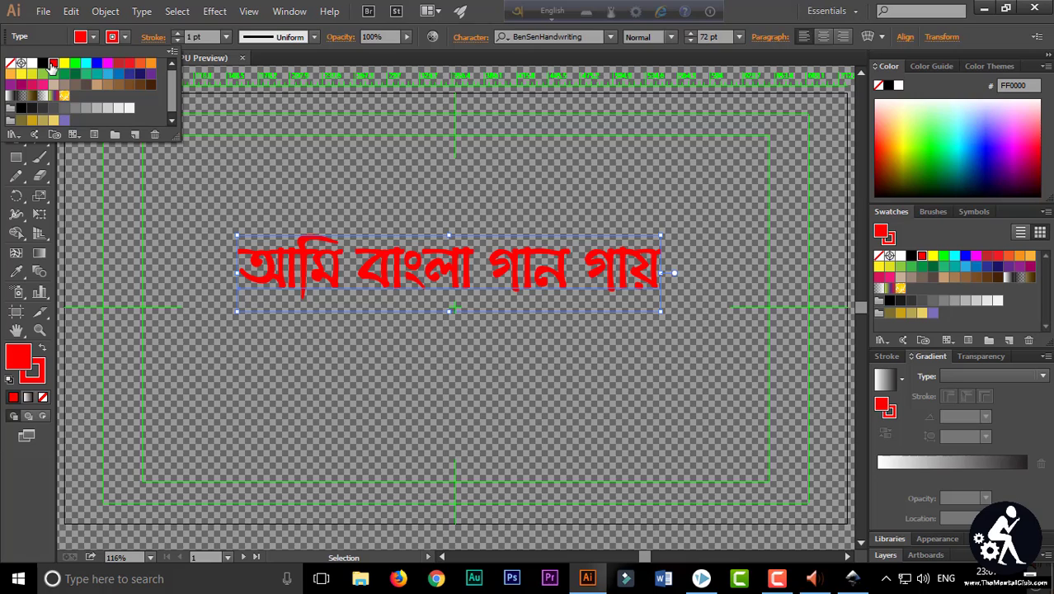
Move the Bengali text slightly to the right and save it on the Desktop as the SVG file "bangla 2", accepting the current SVG options
click(507, 430)
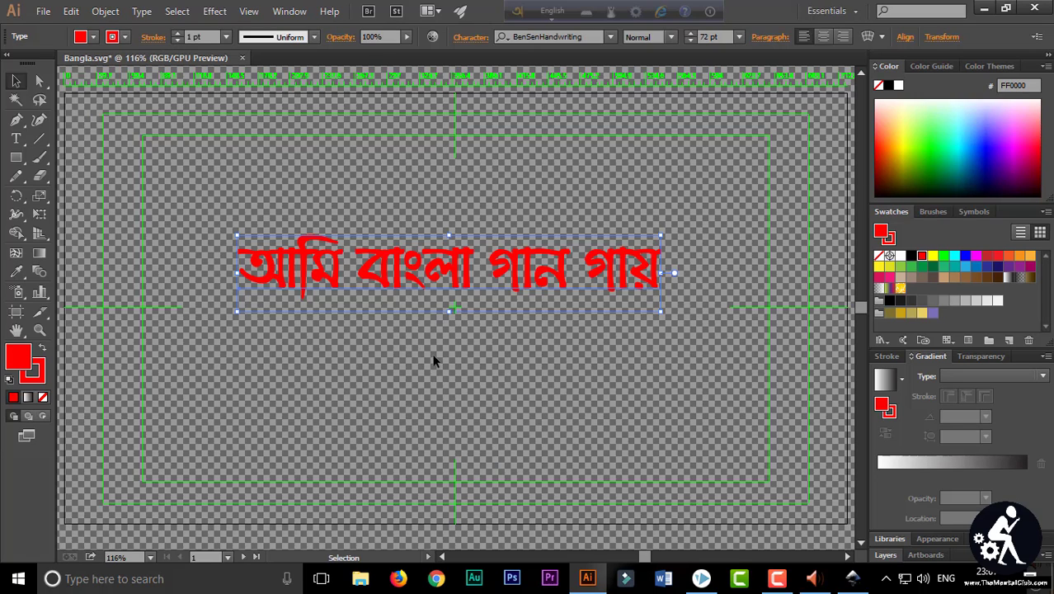
mouse_move(450, 277)
mouse_down()
mouse_move(479, 269)
mouse_move(461, 271)
mouse_up()
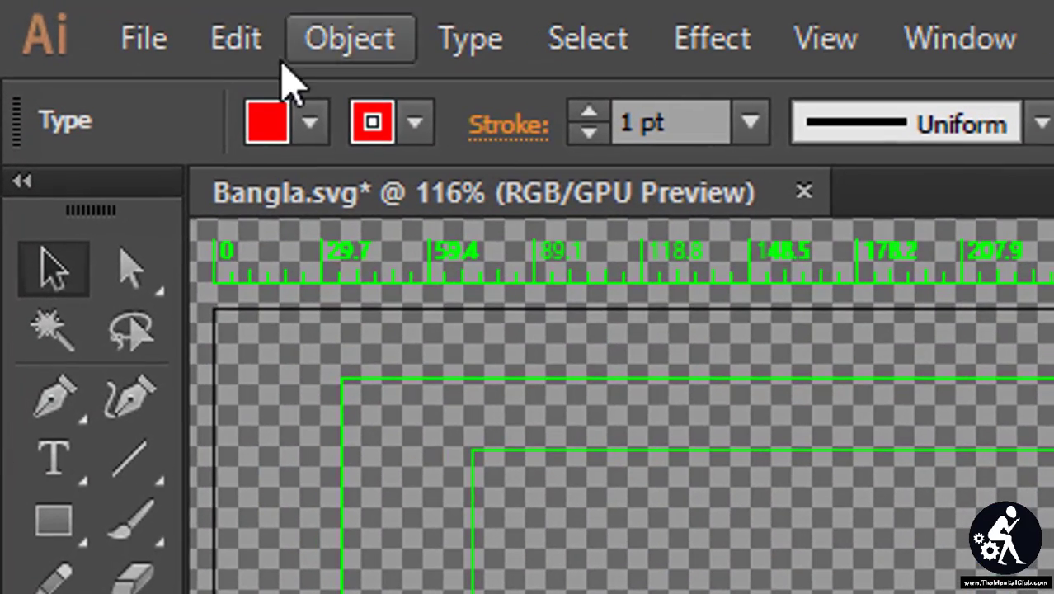
click(46, 15)
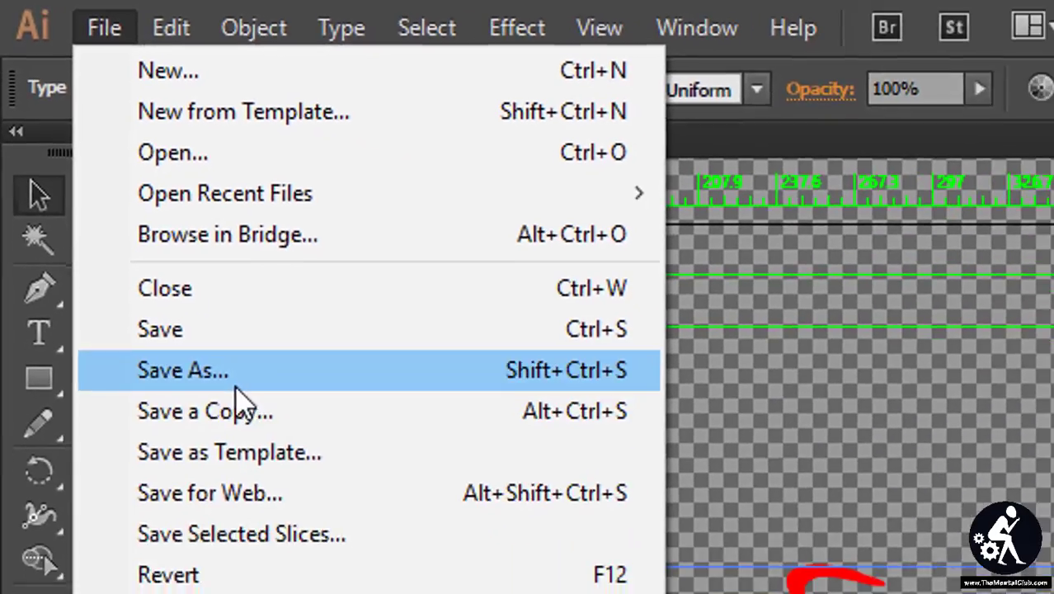
click(318, 516)
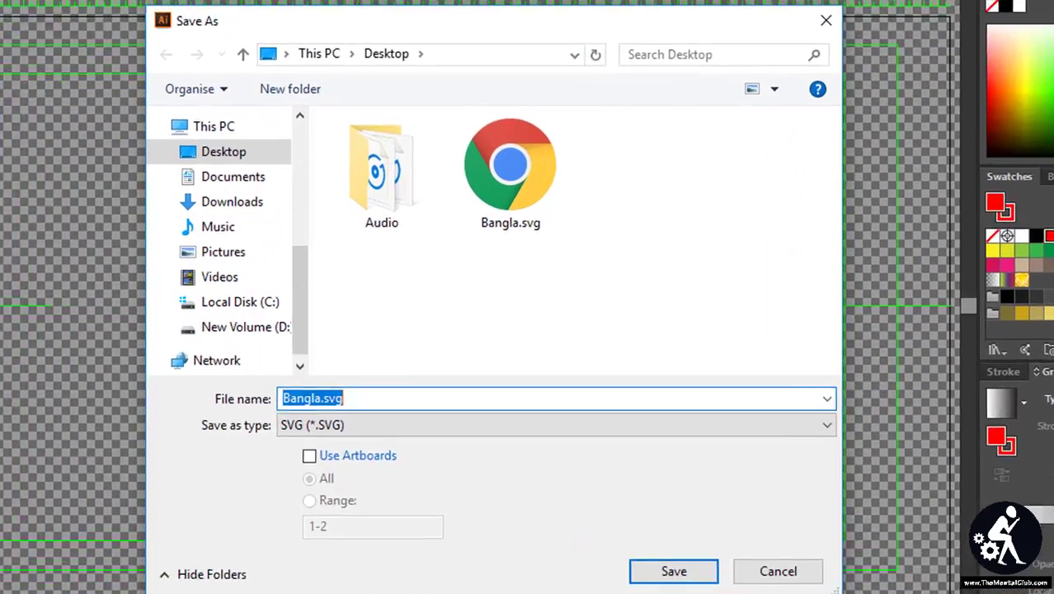
text(bangla )
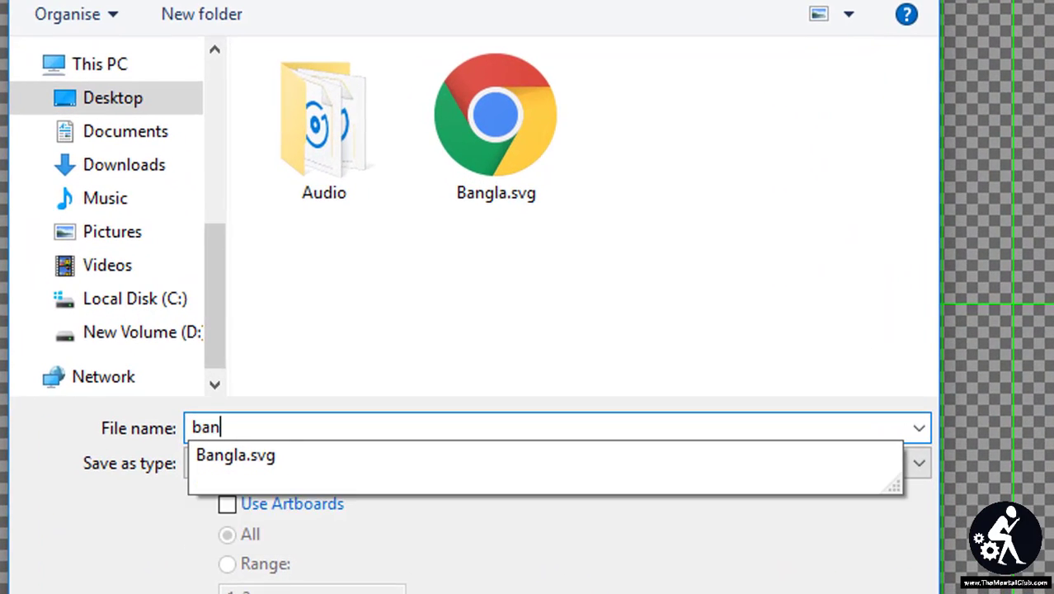
text(2)
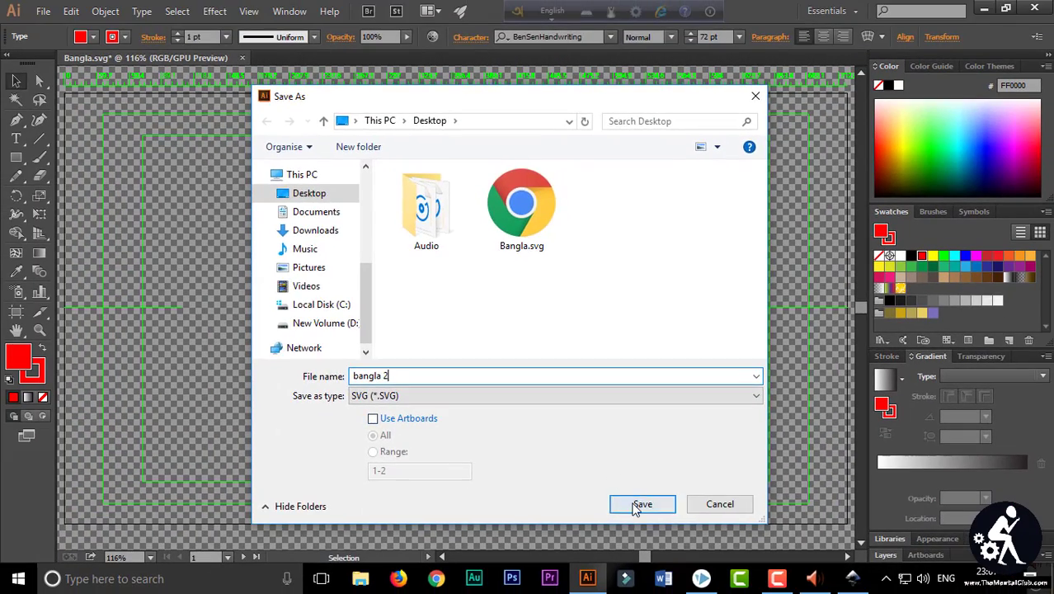
click(637, 507)
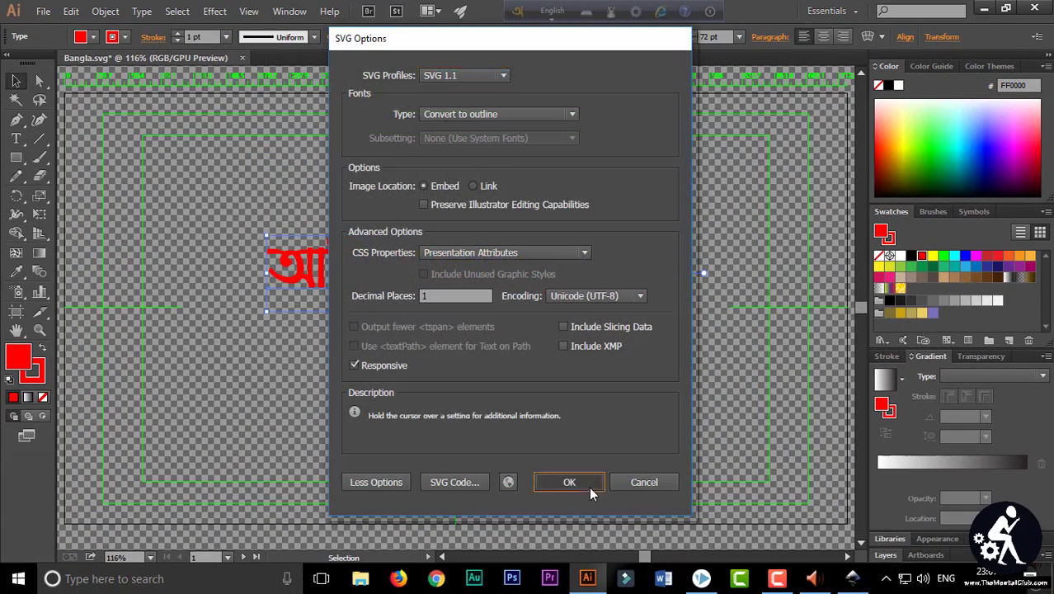
click(568, 483)
Switch to VideoScribe and add bangla 2.svg from the Desktop to the scribe as a new image
click(716, 584)
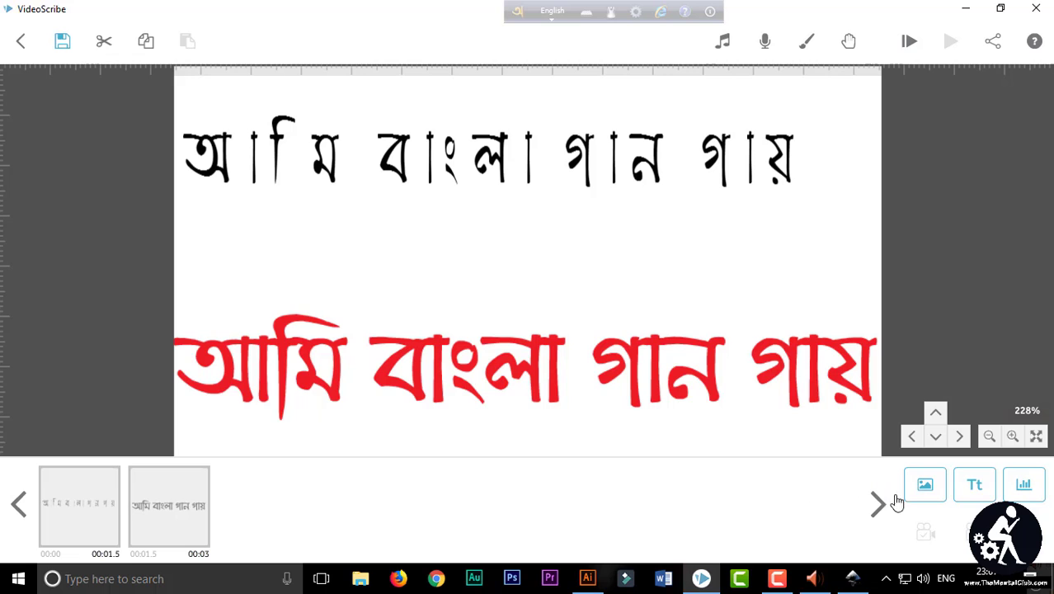
click(925, 484)
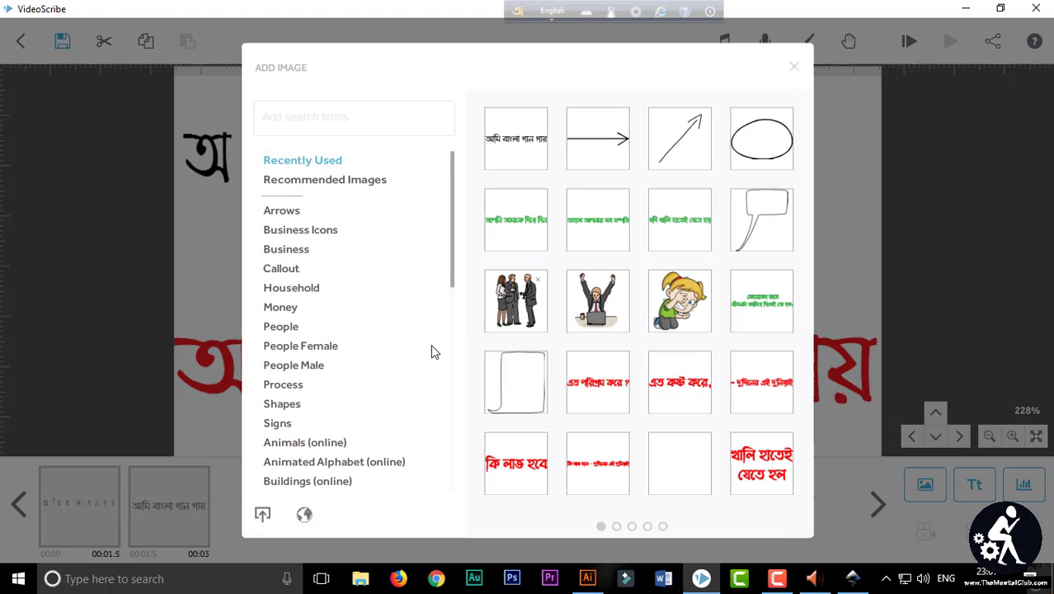
click(268, 514)
click(262, 124)
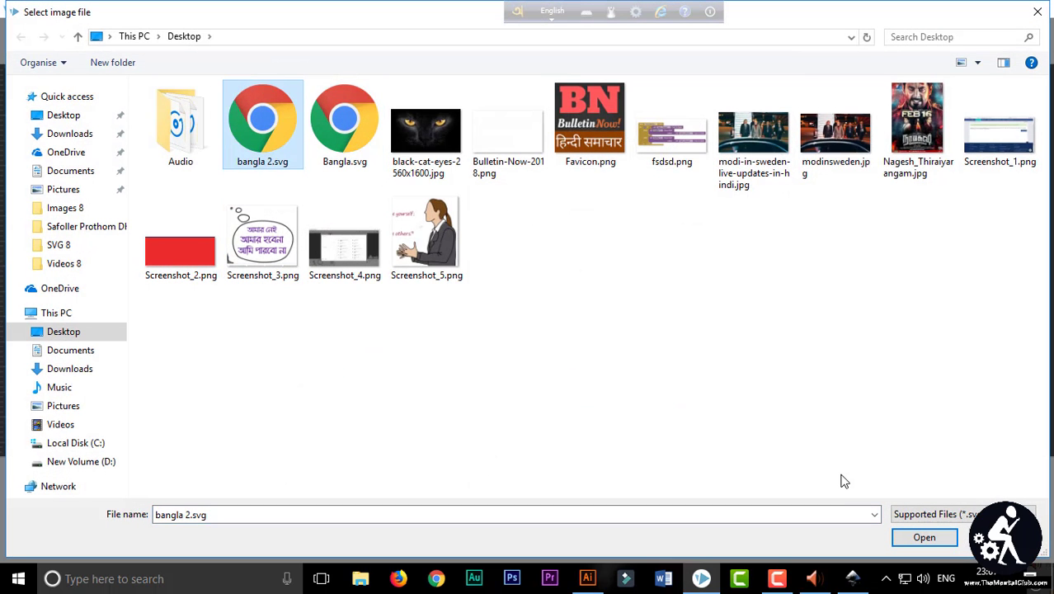
click(915, 537)
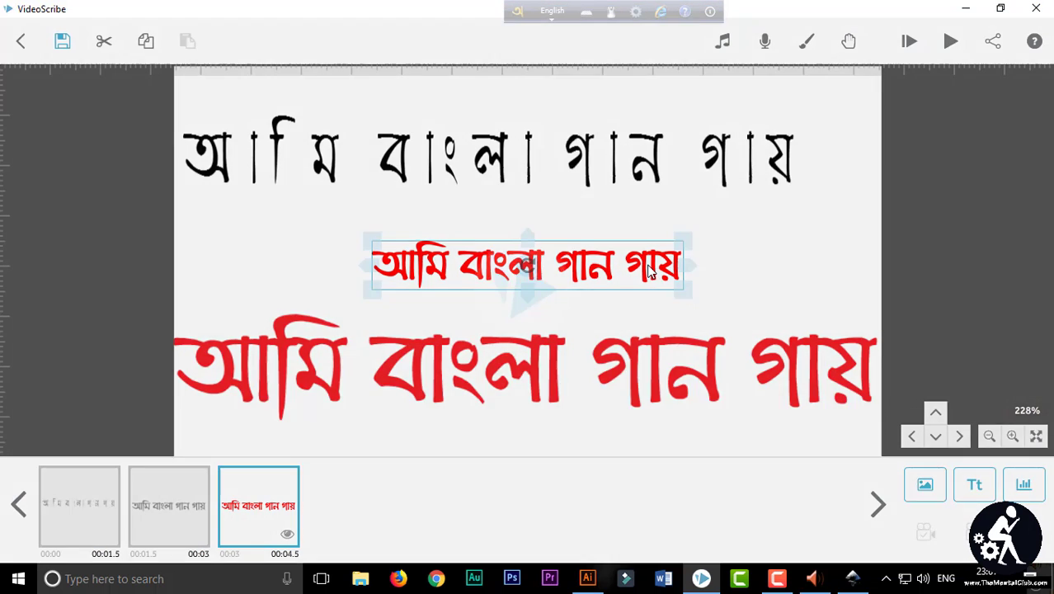
double_click(649, 273)
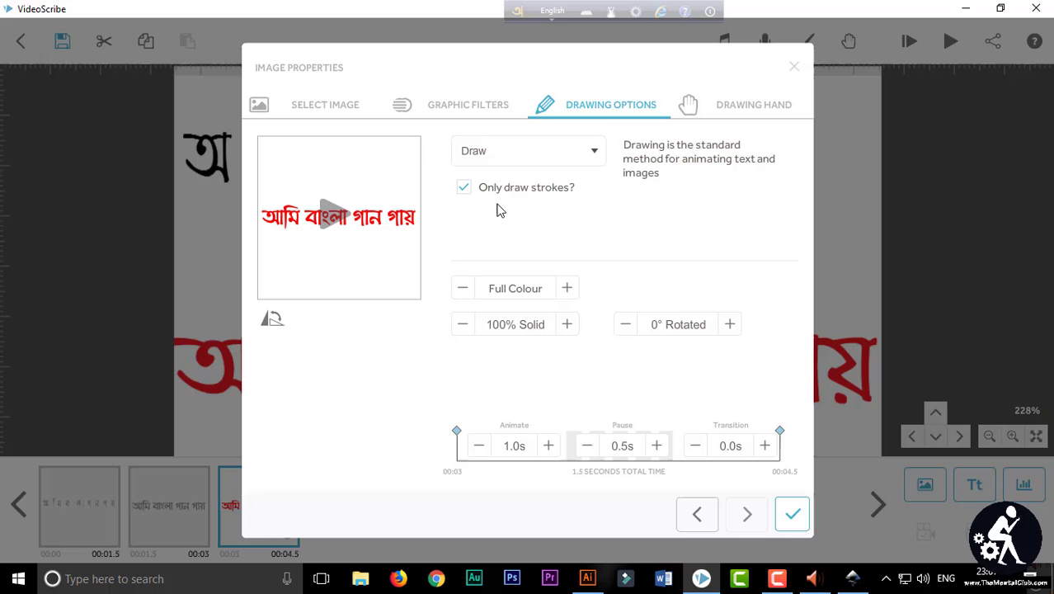
click(463, 288)
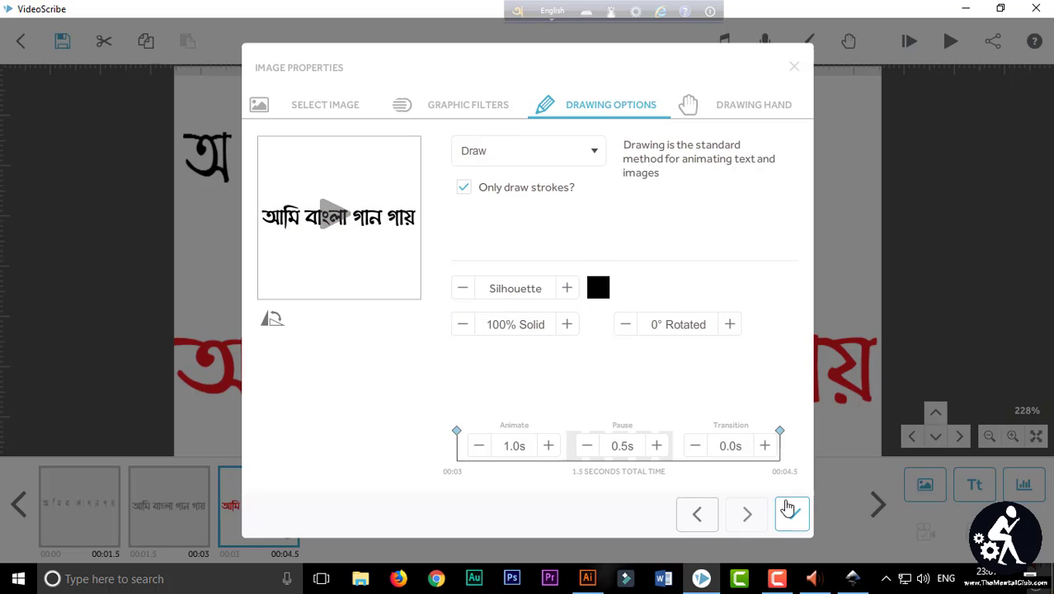
click(793, 70)
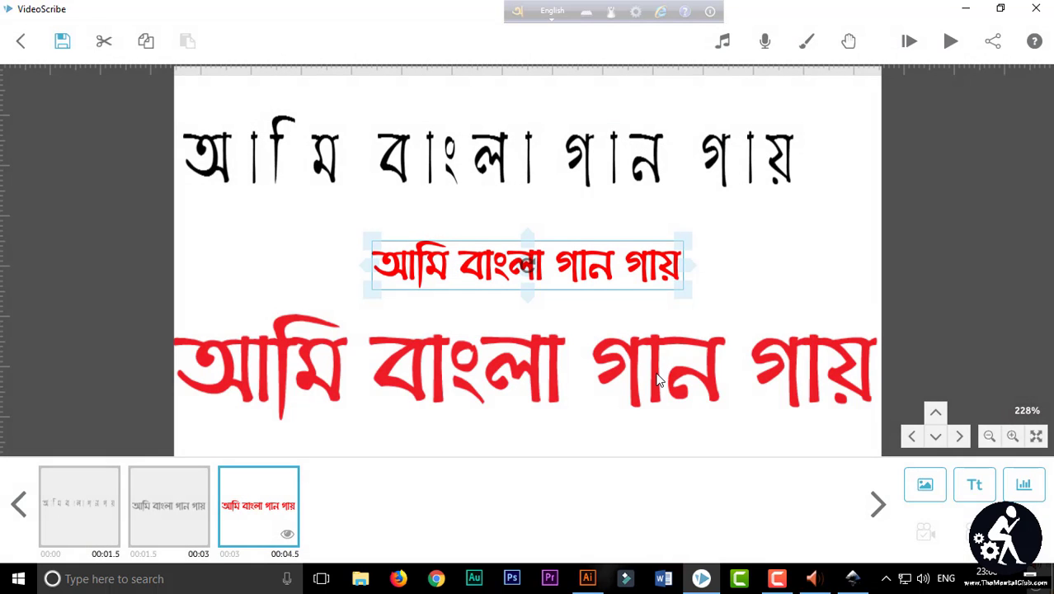
Change the silhouette colour of the large lower Bengali text image to blue #59a7db
double_click(658, 379)
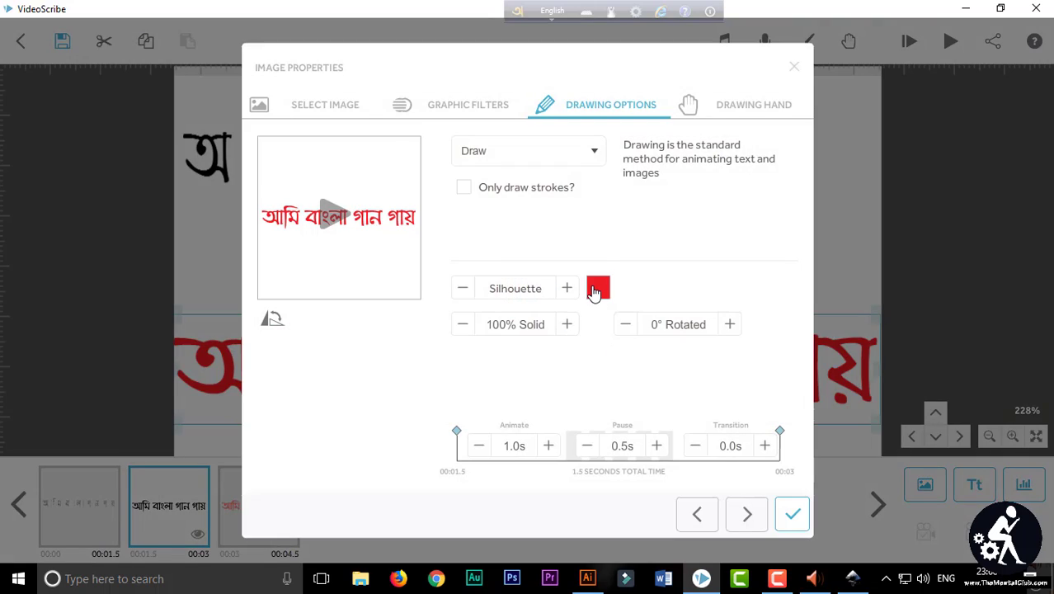
click(594, 291)
click(550, 286)
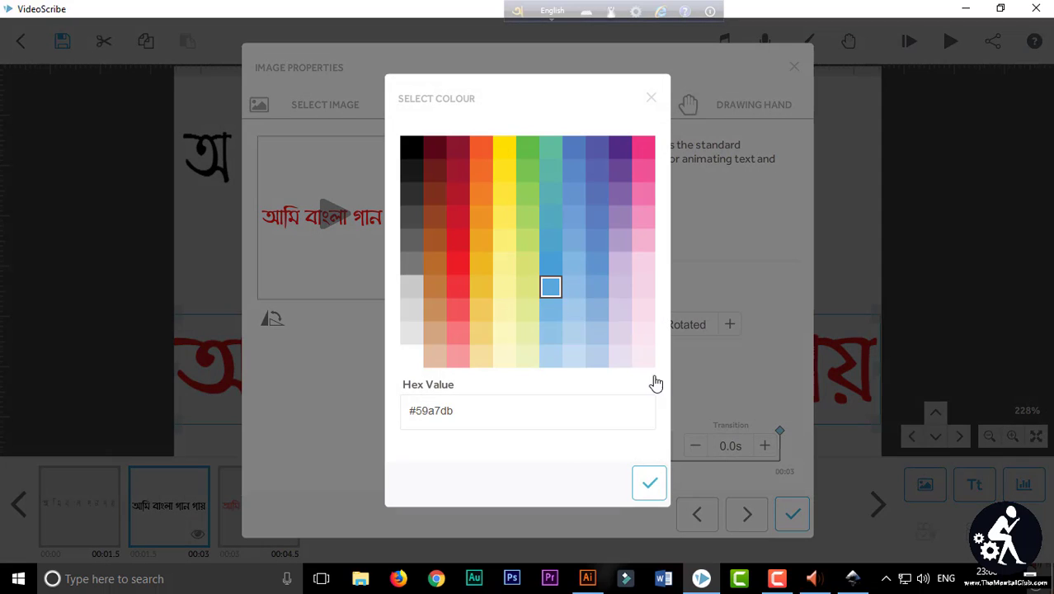
click(651, 482)
click(792, 514)
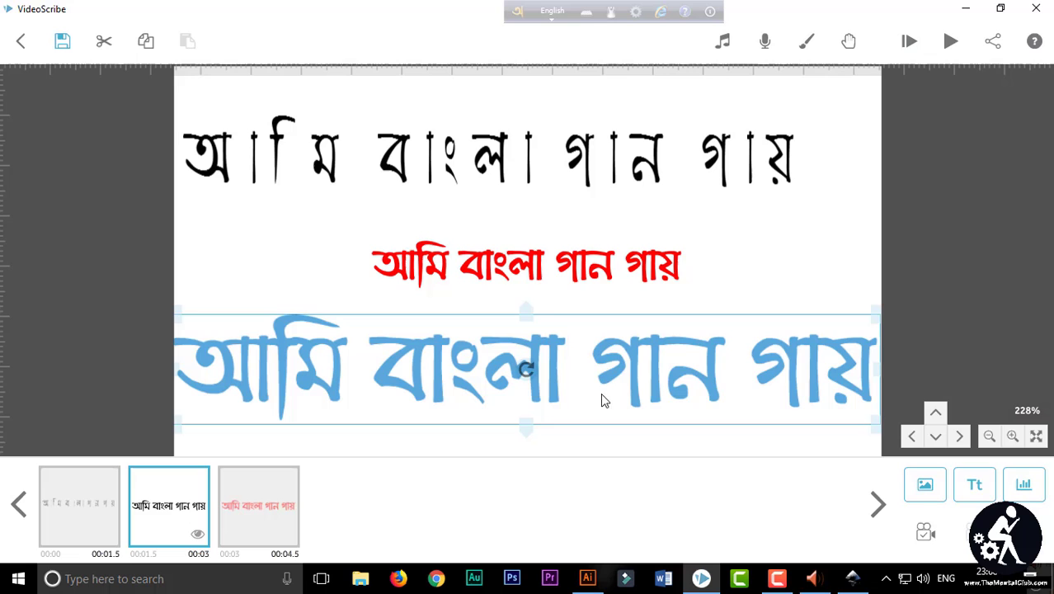
Play the scribe preview to check how the recoloured and newly added Bengali texts are drawn, and stop it
click(545, 268)
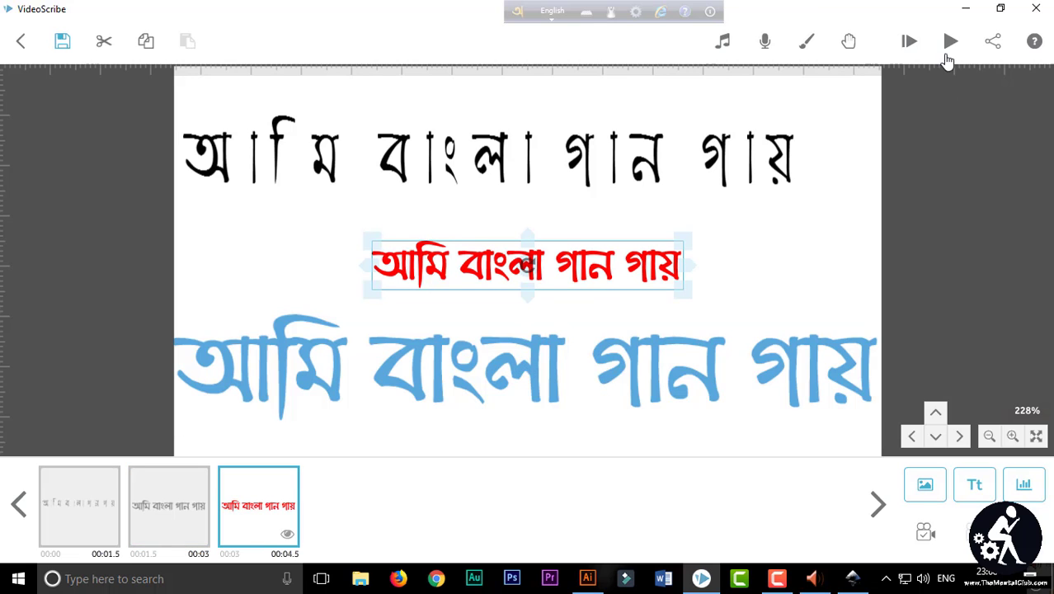
click(949, 42)
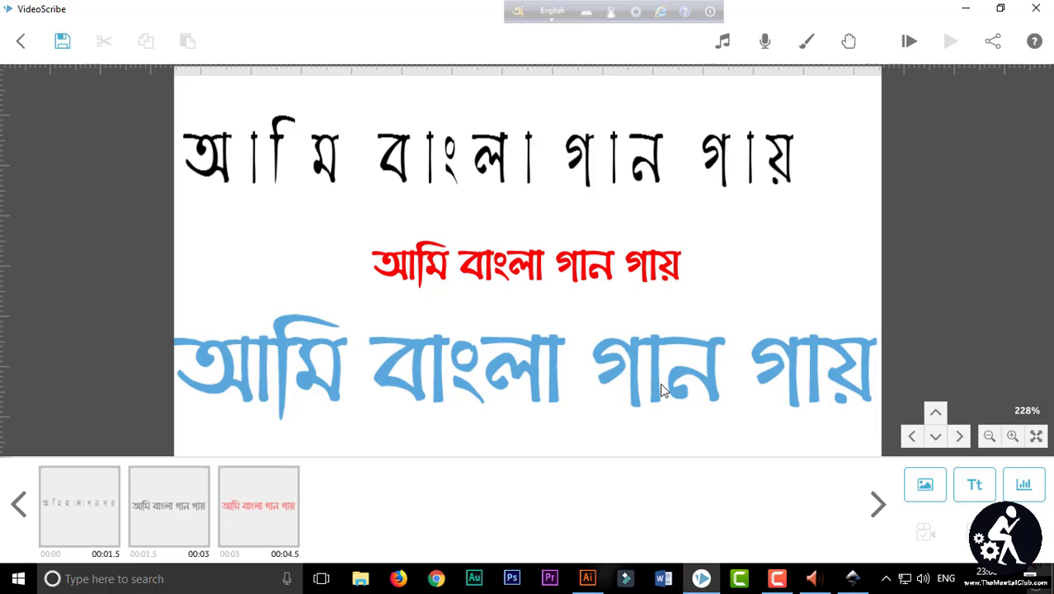
click(660, 382)
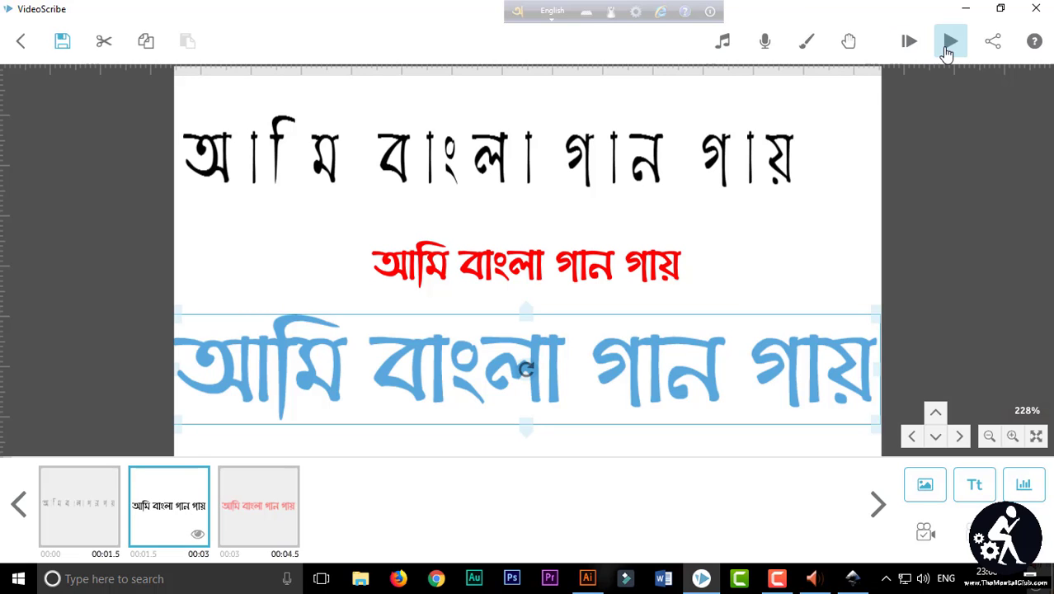
click(948, 49)
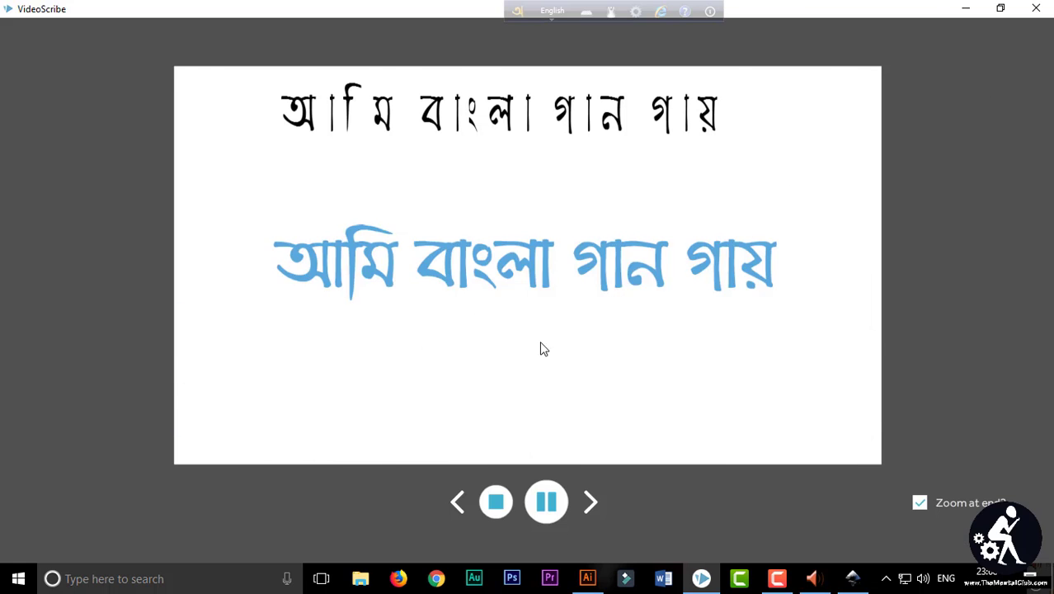
click(504, 513)
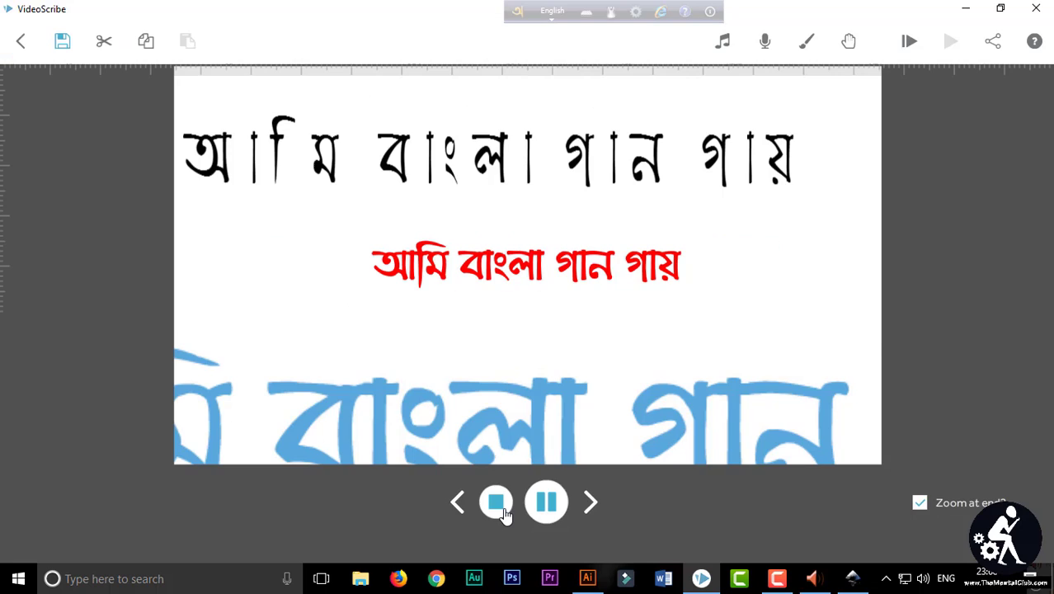
click(551, 274)
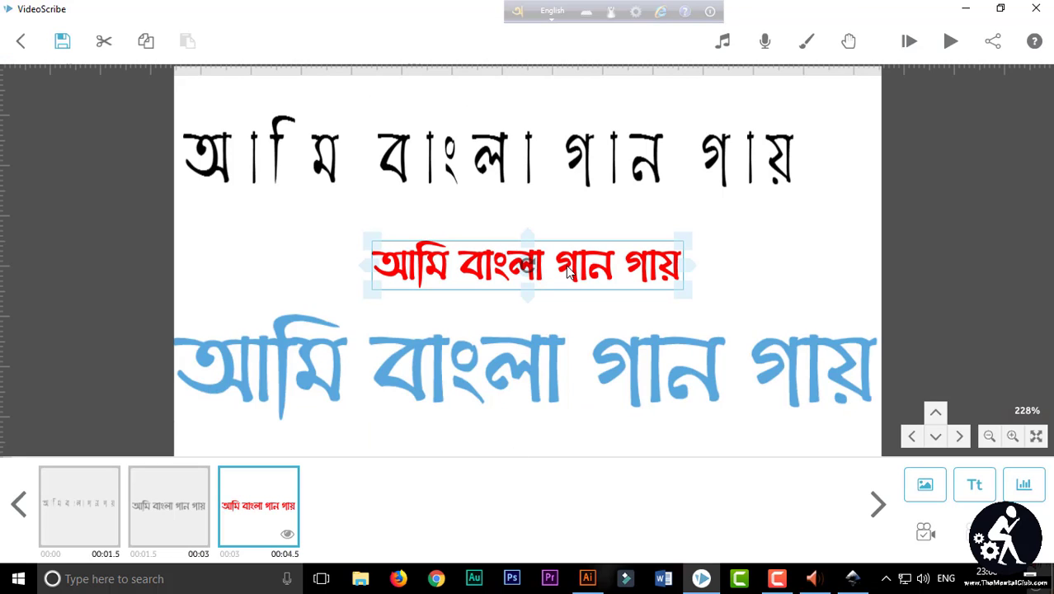
click(532, 161)
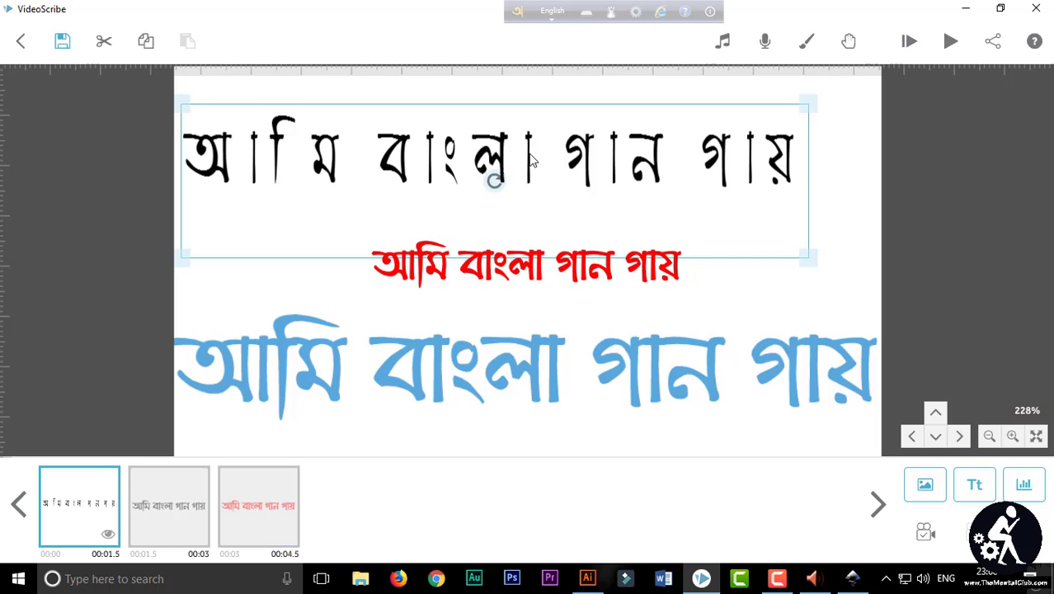
click(538, 277)
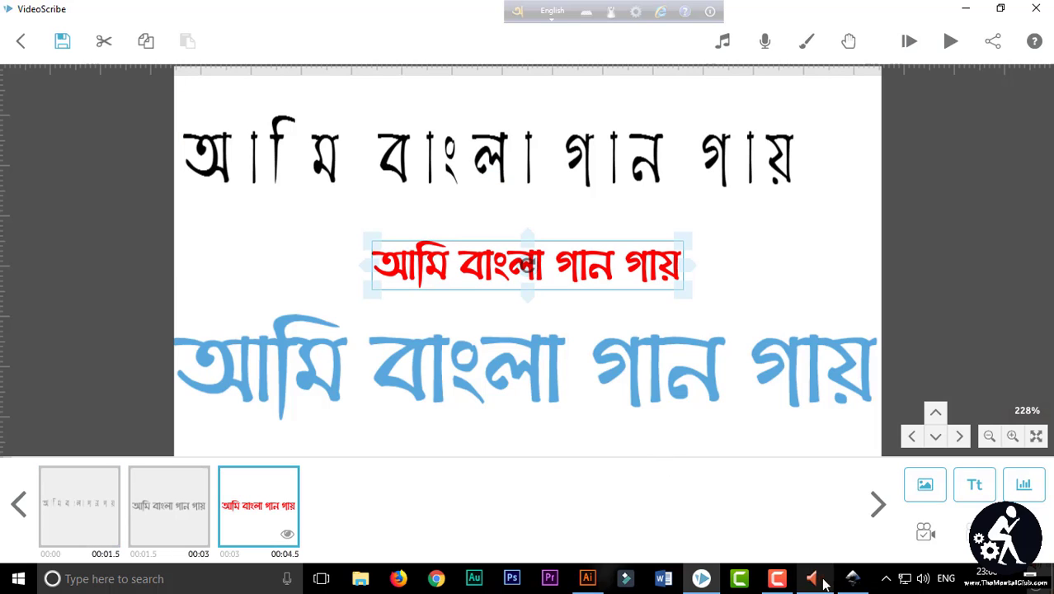
Switch to Inkscape and move its Bengali text down and slightly to the right, and return by way of Illustrator to VideoScribe
click(855, 578)
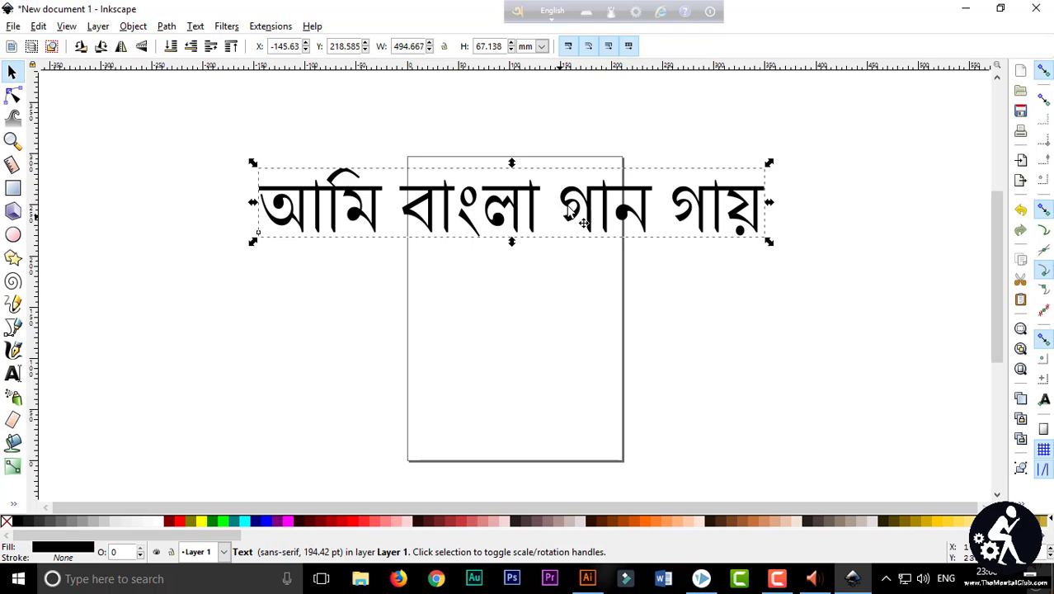
drag(582, 250, 603, 295)
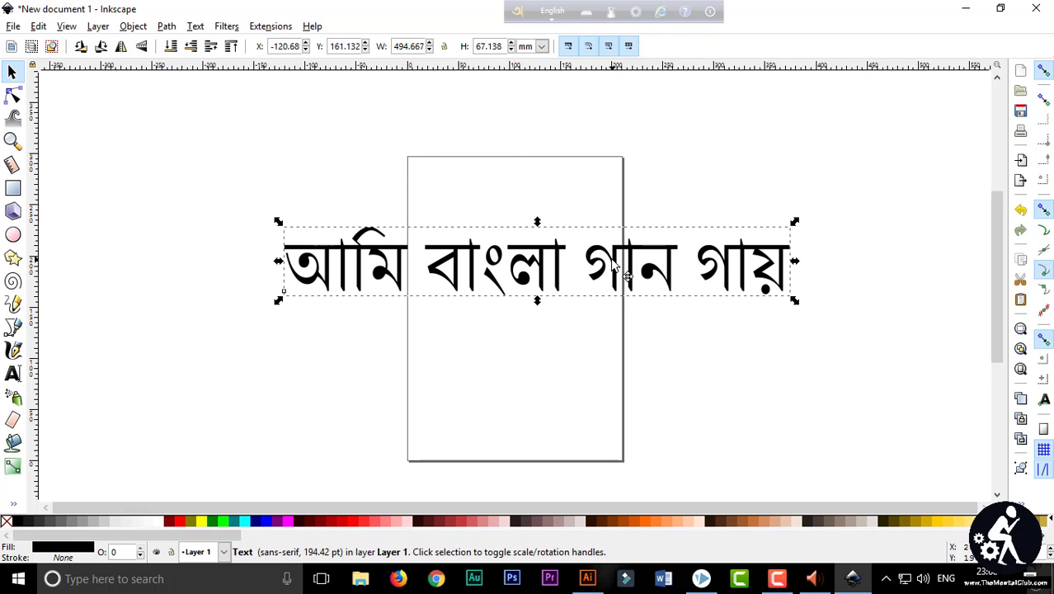
click(589, 578)
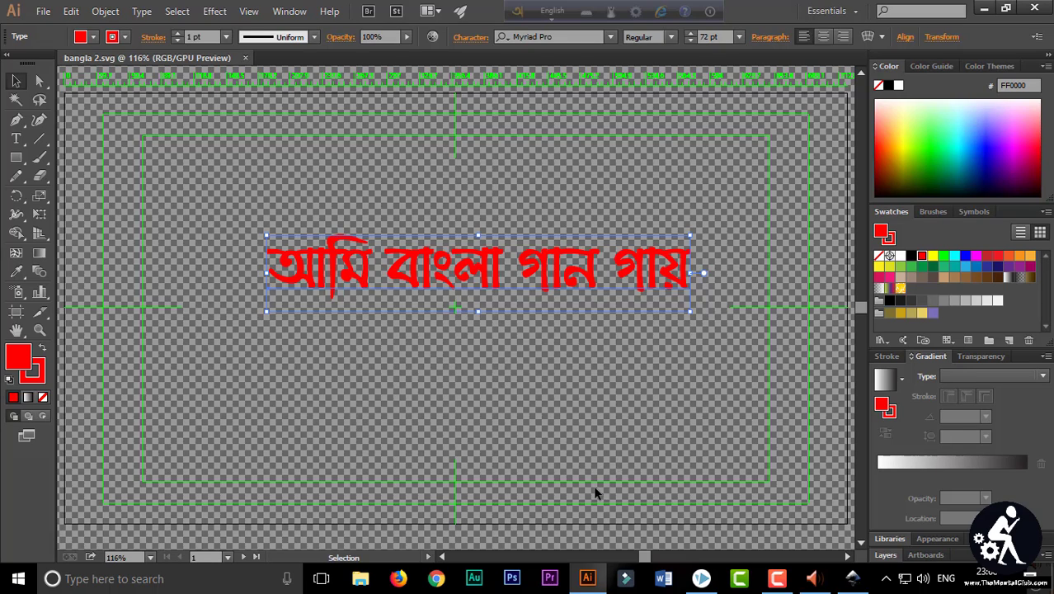
click(702, 578)
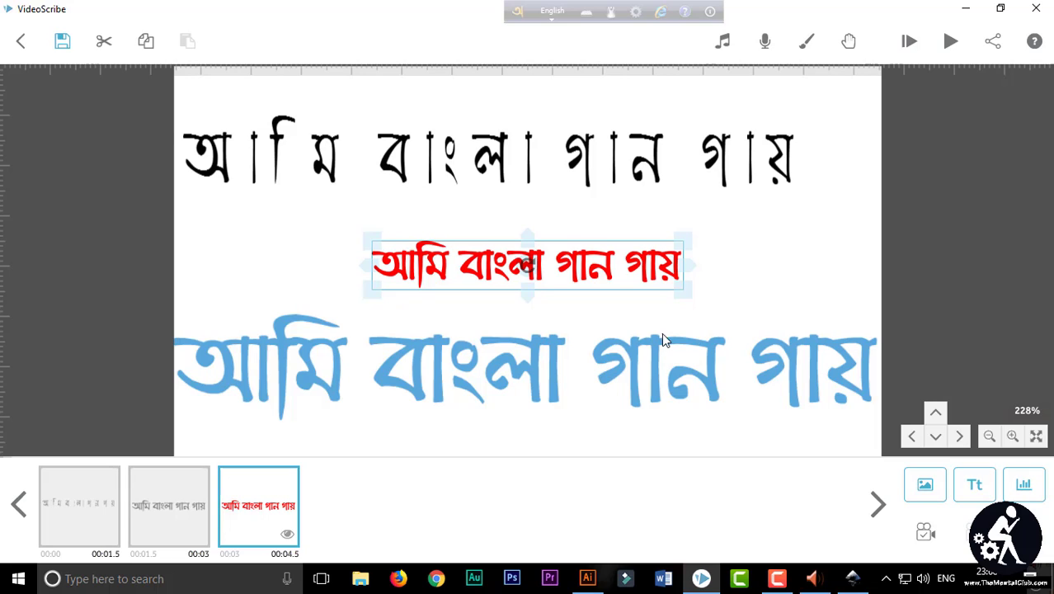
click(797, 240)
click(858, 302)
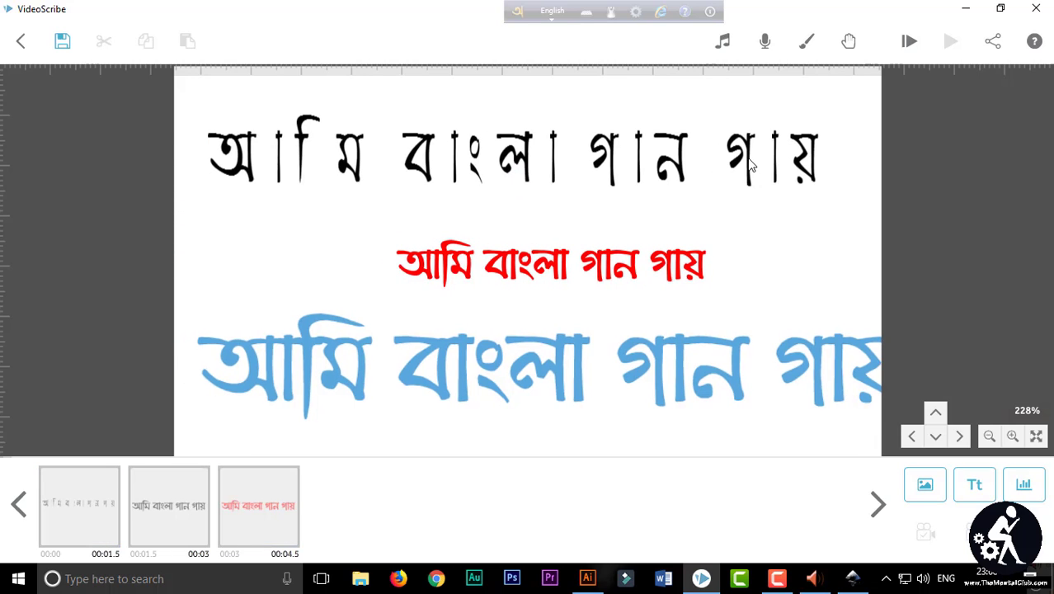
click(764, 342)
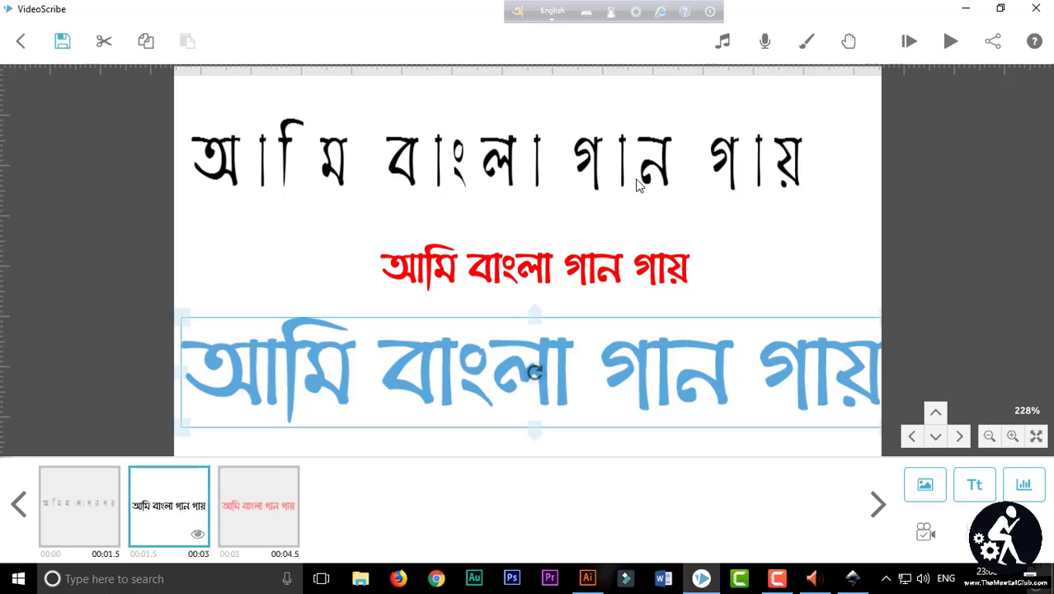
click(635, 169)
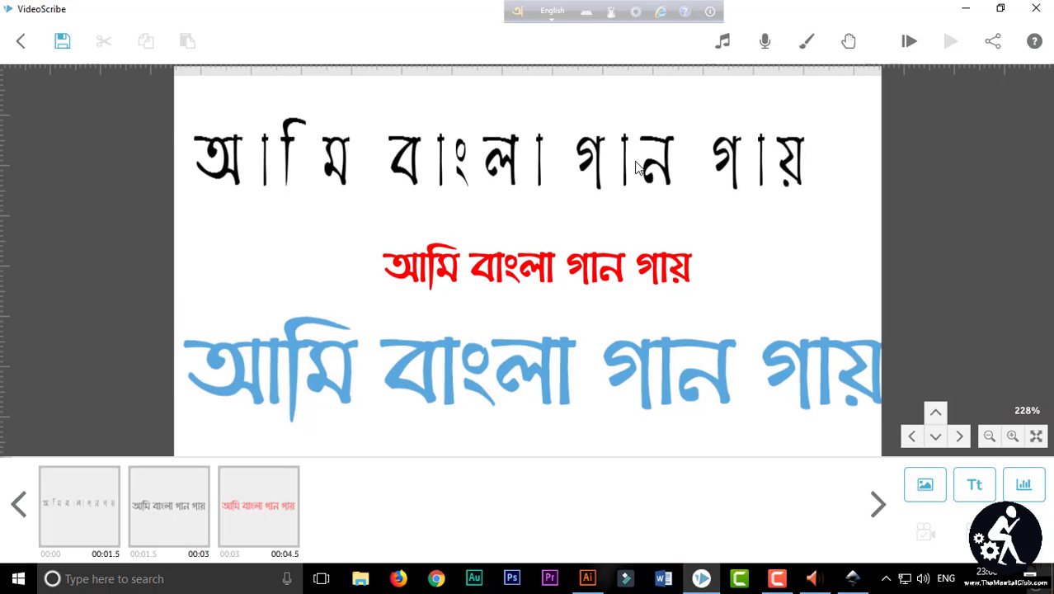